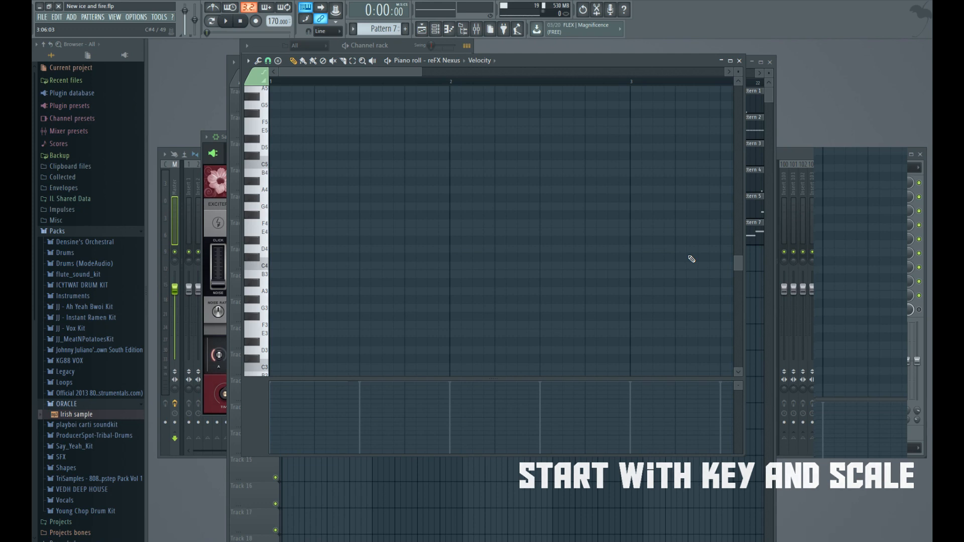
# Play the C major scale upward from C4 to C5 on the reFX Nexus channel.
pyautogui.press('z')
pyautogui.press('x')
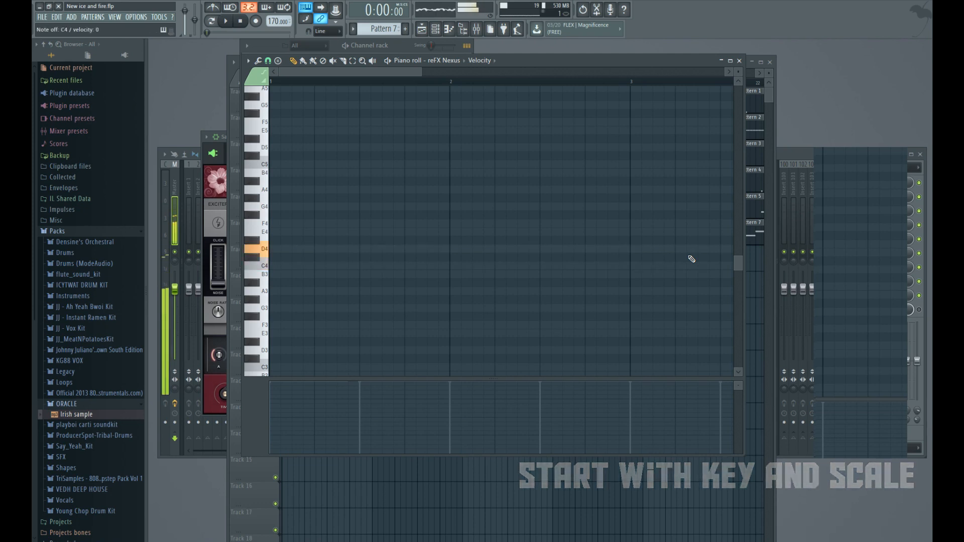
pyautogui.press('c')
pyautogui.press('v')
pyautogui.press('b')
pyautogui.press('n')
pyautogui.press('m')
pyautogui.press(',')
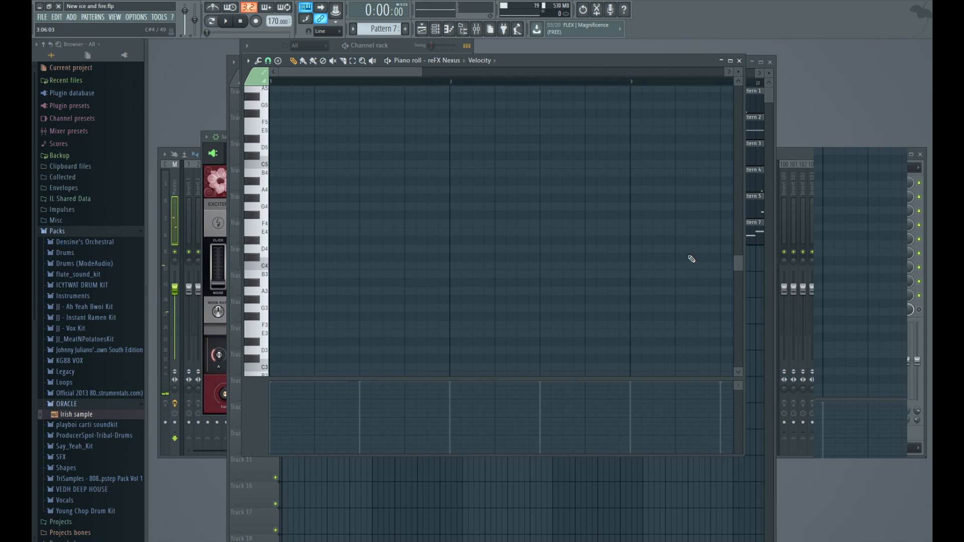
# Play the same scale notes starting from D4 and ending on C5.
pyautogui.press('x')
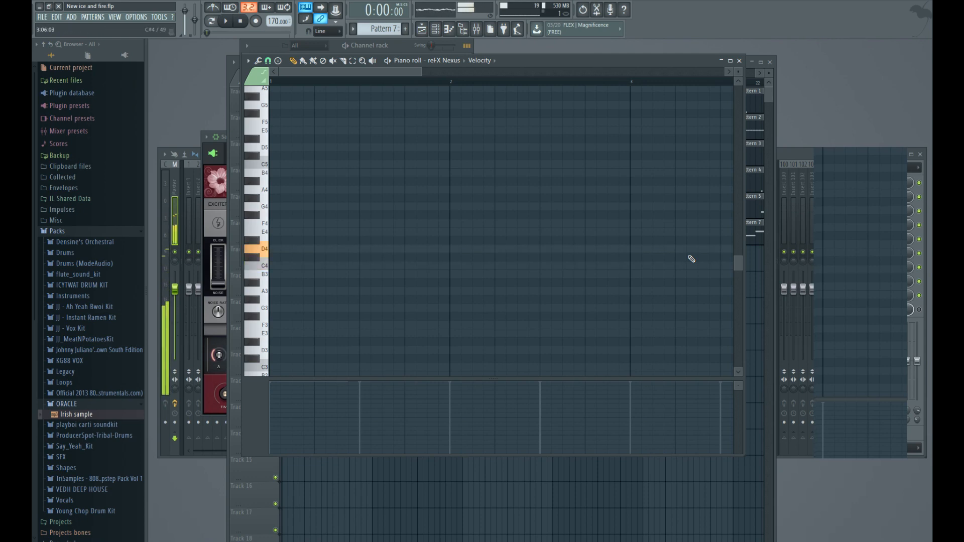
pyautogui.press('c')
pyautogui.press('v')
pyautogui.press('b')
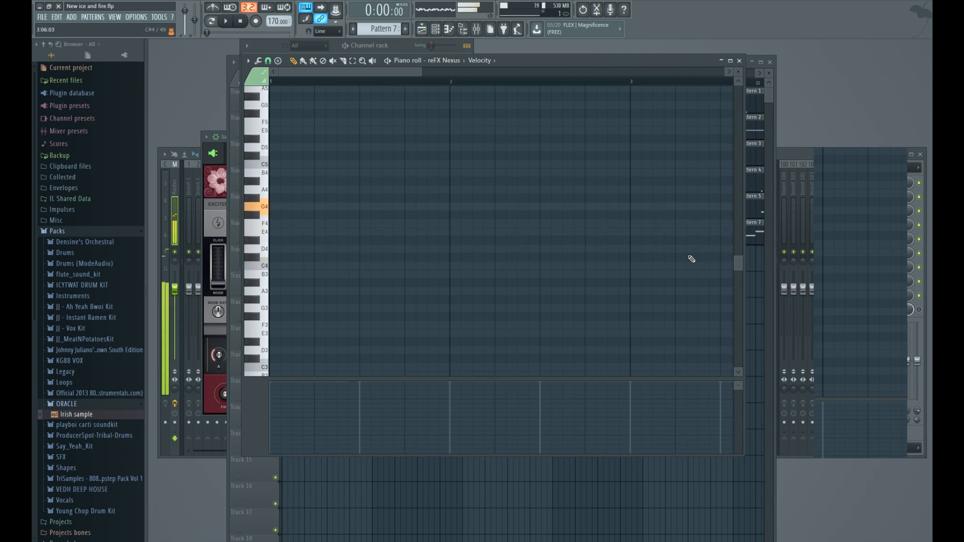
pyautogui.press('n')
pyautogui.press('m')
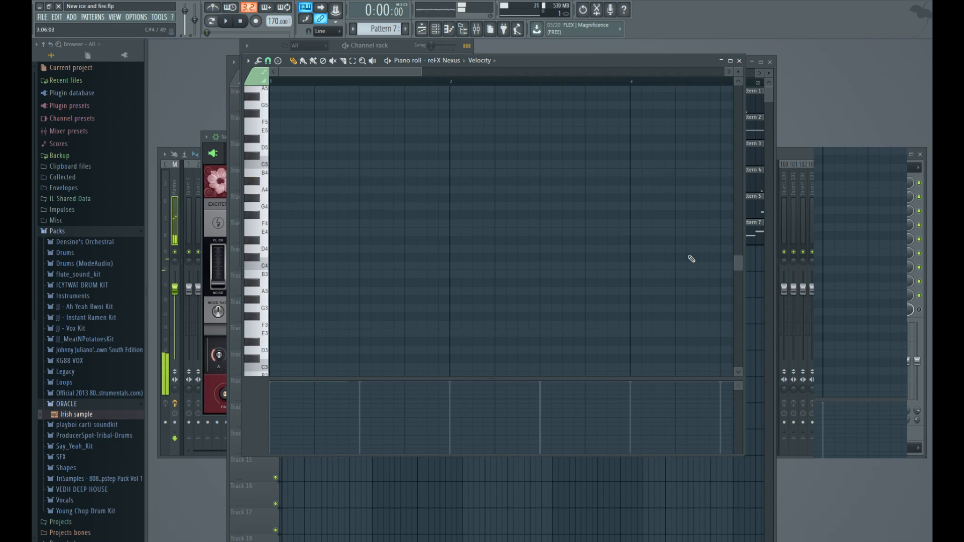
pyautogui.press(',')
pyautogui.press(',')
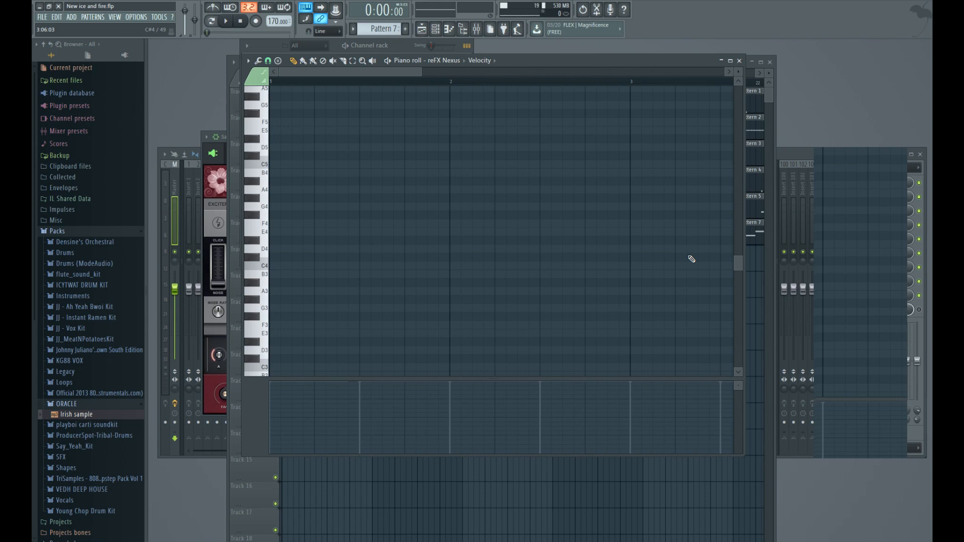
# Play the complete C-to-C major scale once more on the Nexus instrument.
pyautogui.press('z')
pyautogui.press('x')
pyautogui.press('c')
pyautogui.press('v')
pyautogui.press('b')
pyautogui.press('n')
pyautogui.press('m')
pyautogui.press(',')
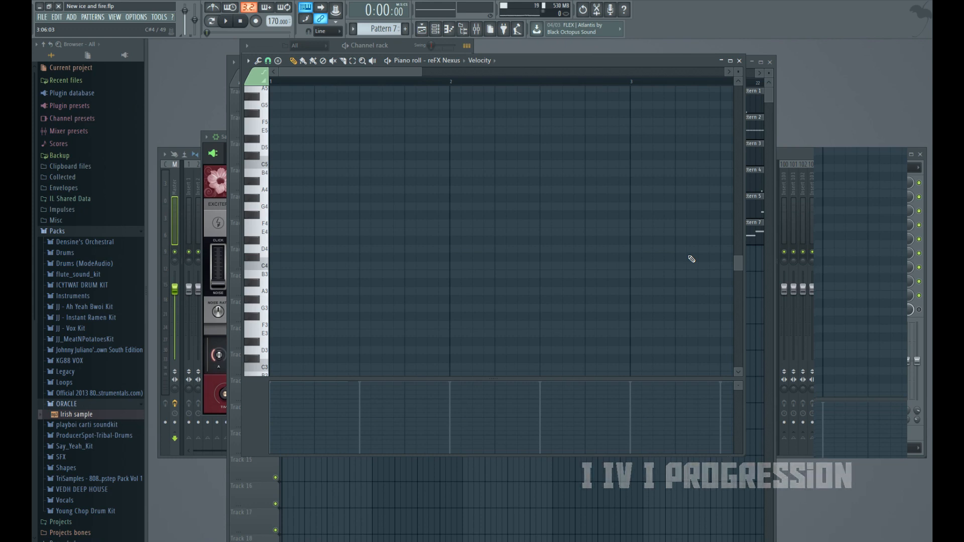
# Play the root notes of the I-IV-I progression: C4, F4 and C4.
pyautogui.press('z')
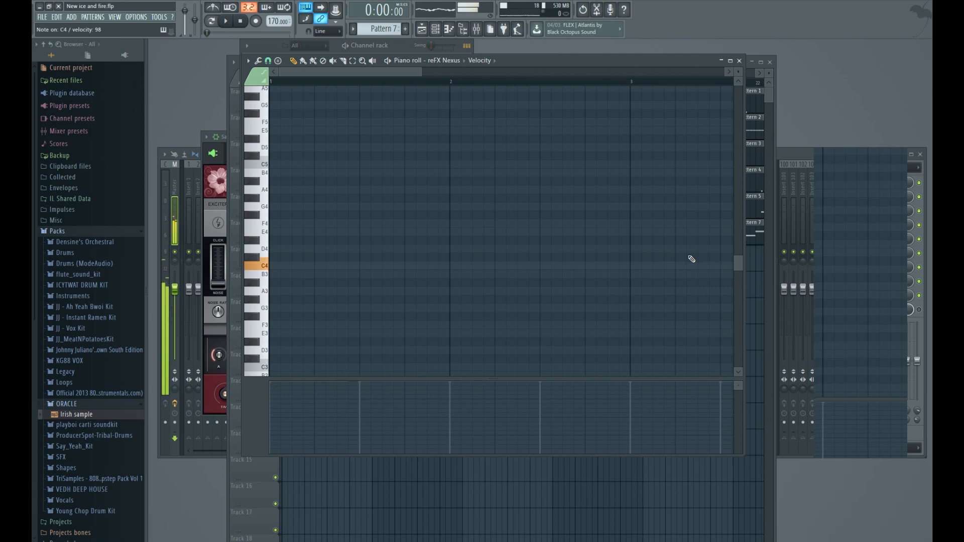
pyautogui.press('v')
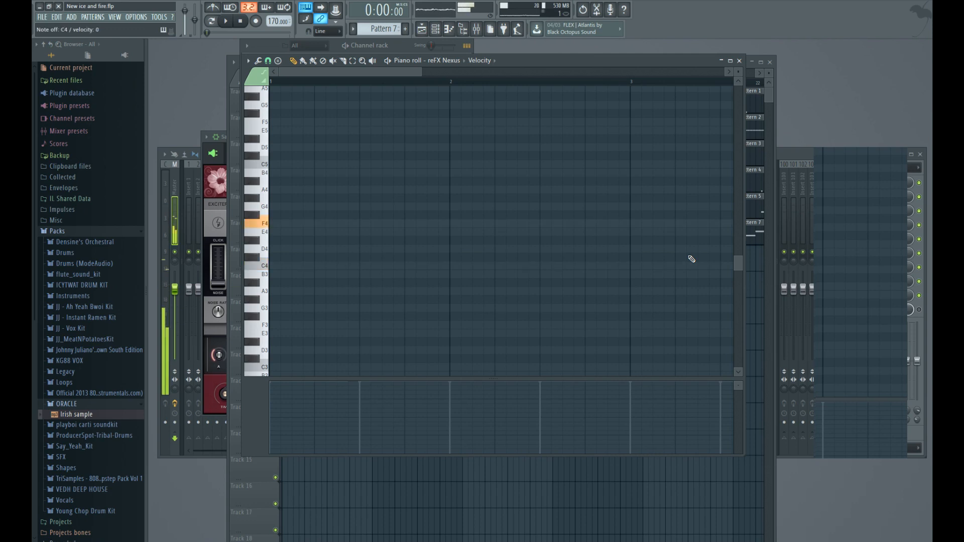
pyautogui.press('z')
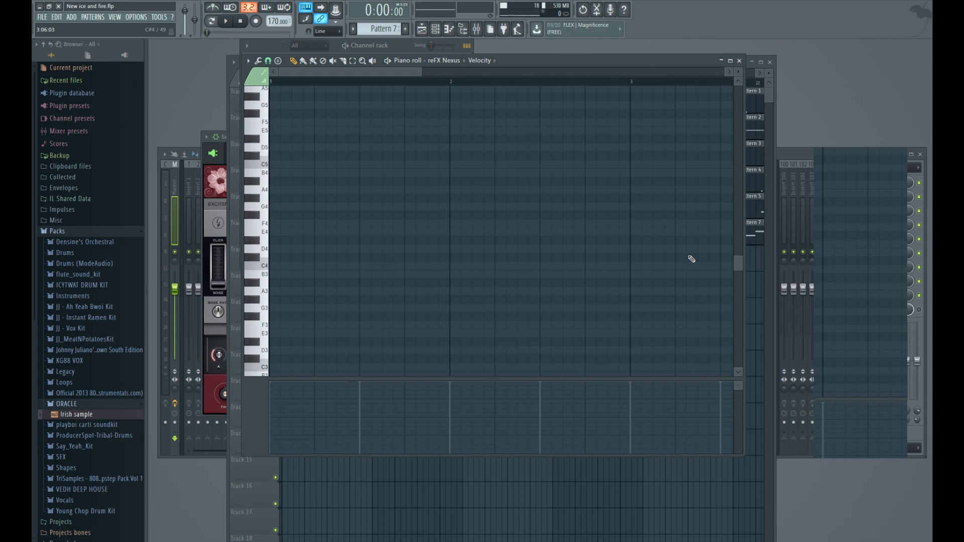
# Play back the beat while moving the piano roll window clear of the channel rack, and stop playback.
pyautogui.press('space')
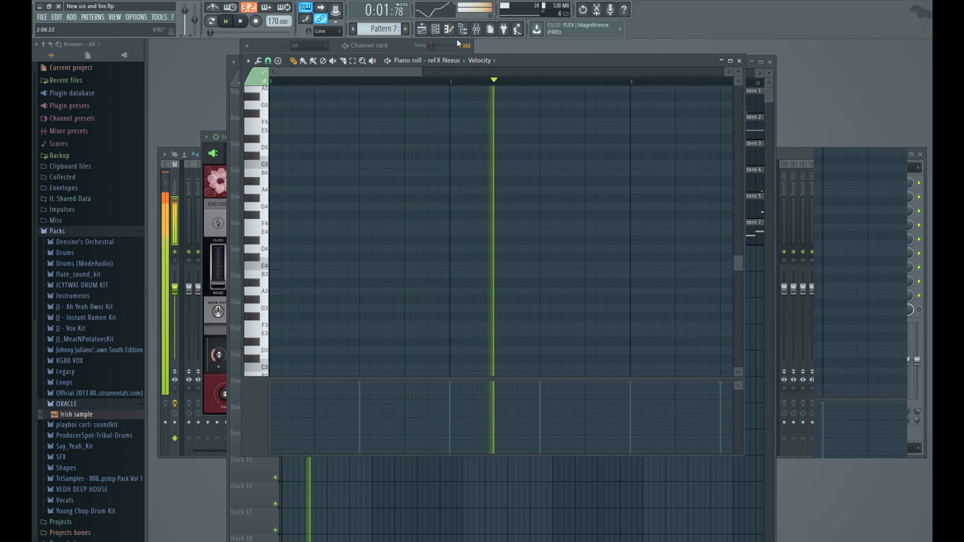
pyautogui.click(398, 47)
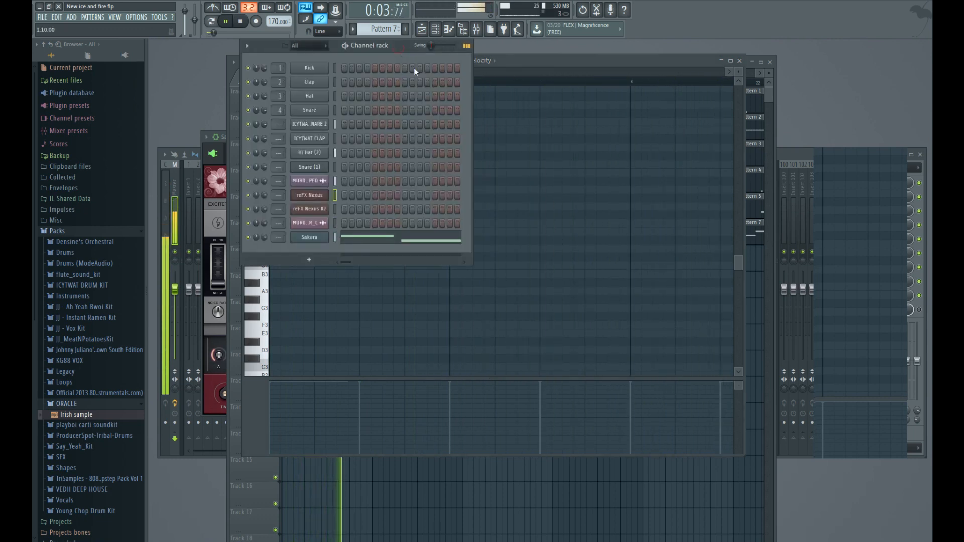
pyautogui.moveTo(557, 61); pyautogui.dragTo(618, 56)
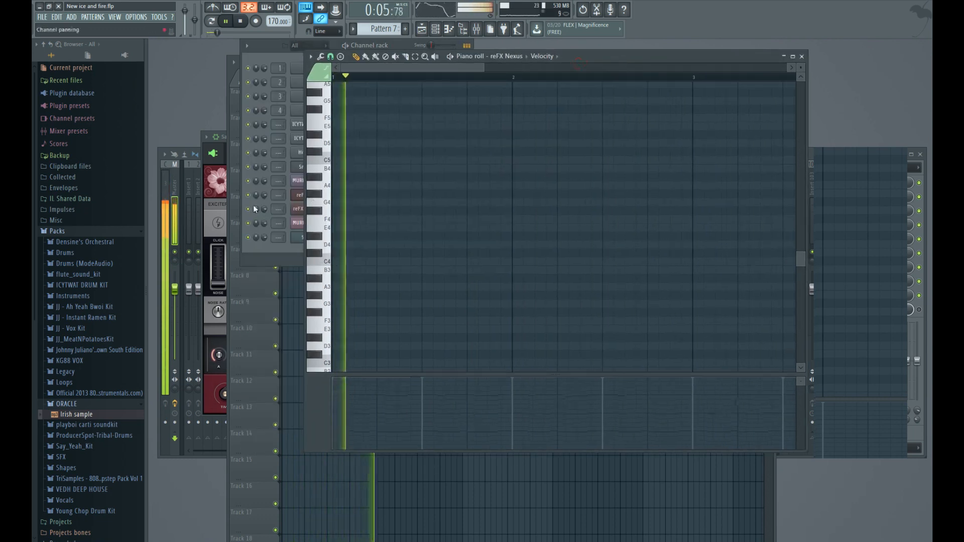
pyautogui.click(232, 235)
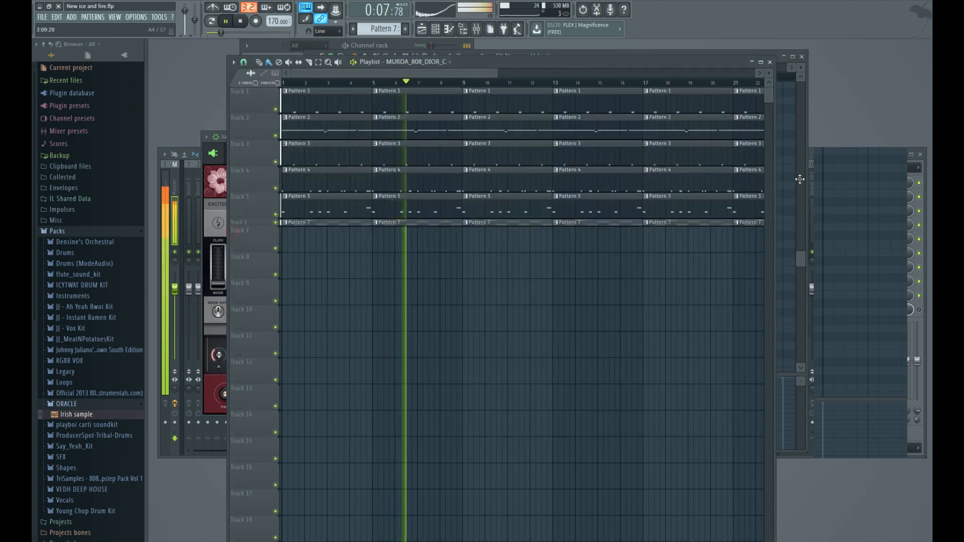
pyautogui.click(803, 100)
pyautogui.press('space')
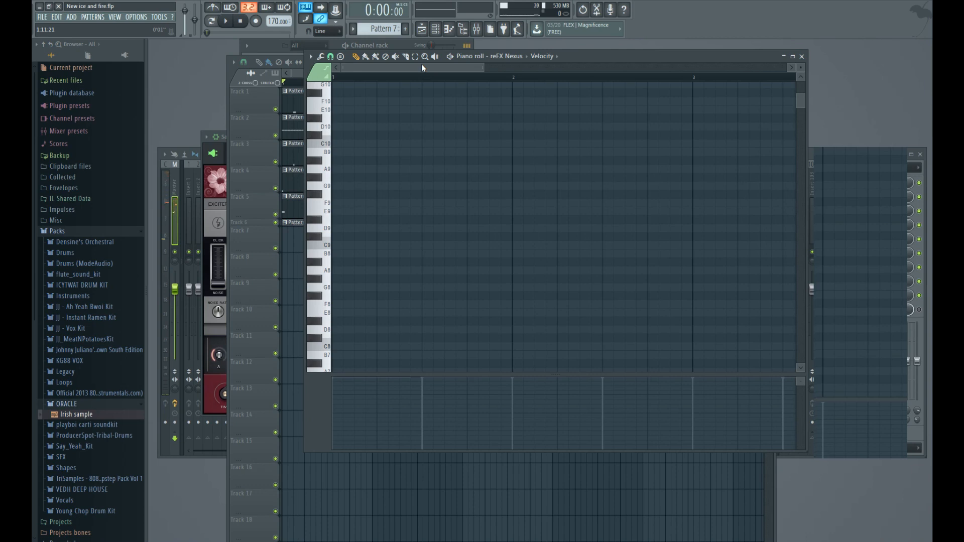
# Audition E4 and D#5 on the Nexus and examine the middle octaves of the piano roll.
pyautogui.press('b')
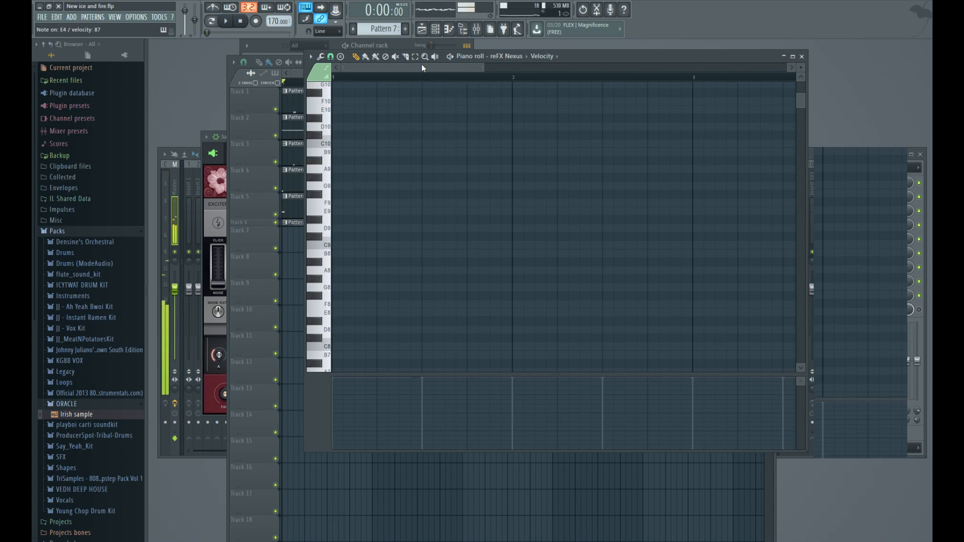
pyautogui.scroll(-10, 445, 216)
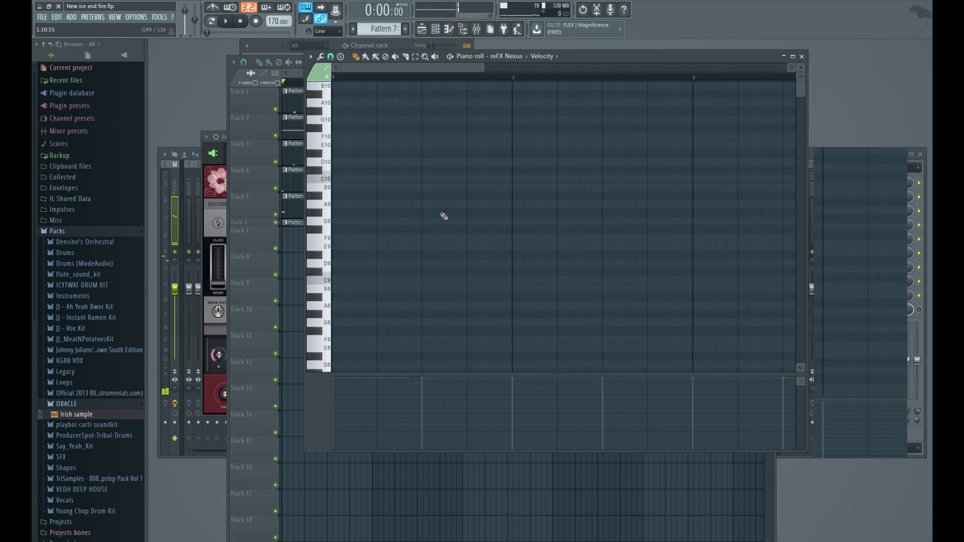
pyautogui.scroll(1, 446, 216)
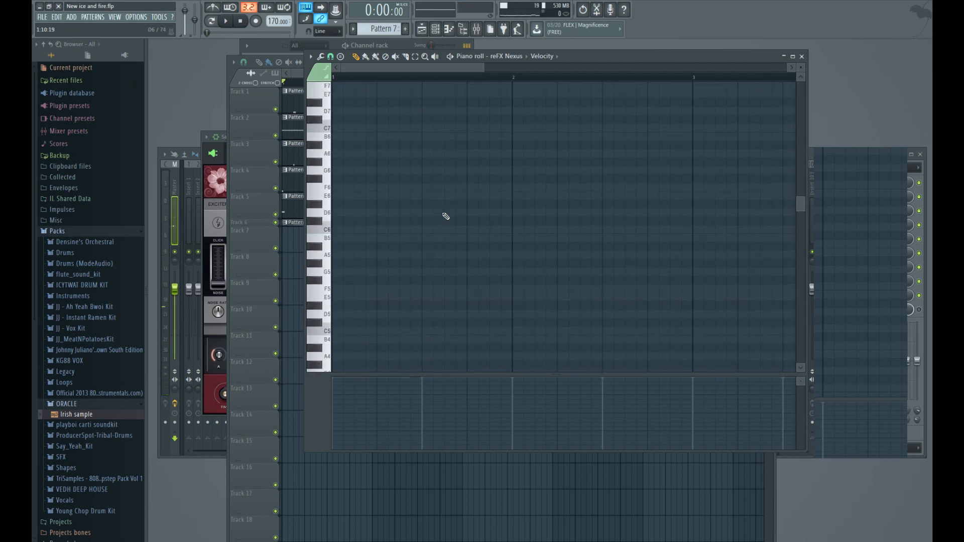
pyautogui.scroll(-7, 467, 162)
pyautogui.press('3')
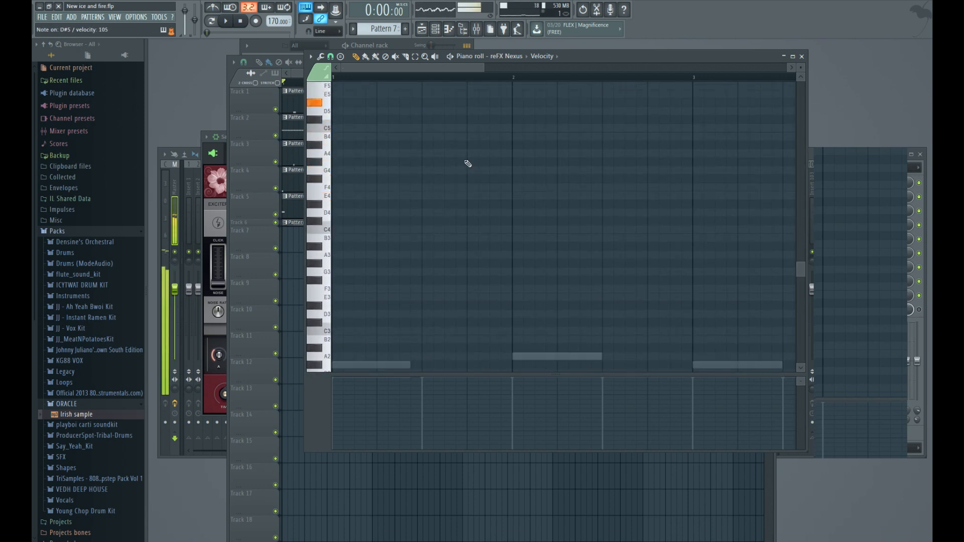
# Audition E4, create a new pattern and place an E3 note at the start of its piano roll.
pyautogui.press('c')
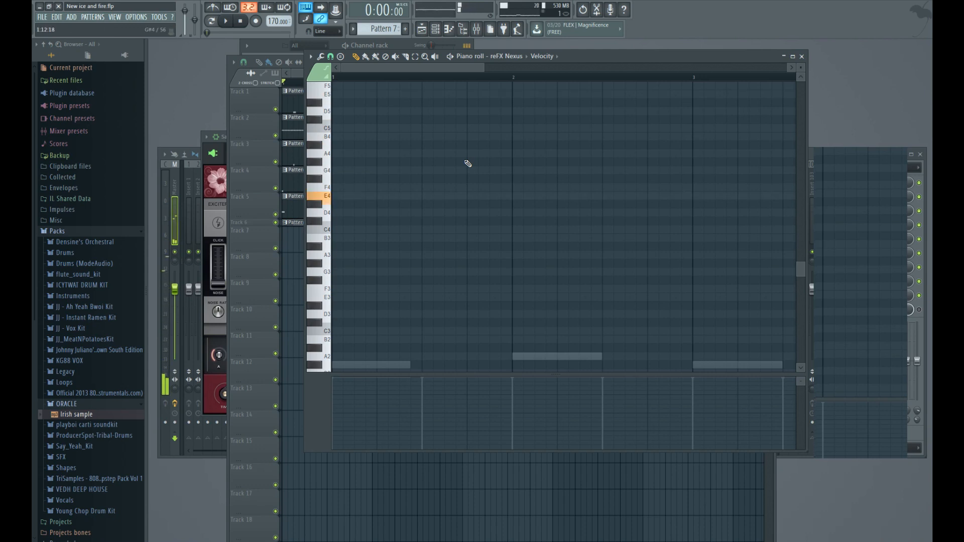
pyautogui.press('c')
pyautogui.press('c')
pyautogui.press('F4')
pyautogui.click(338, 196)
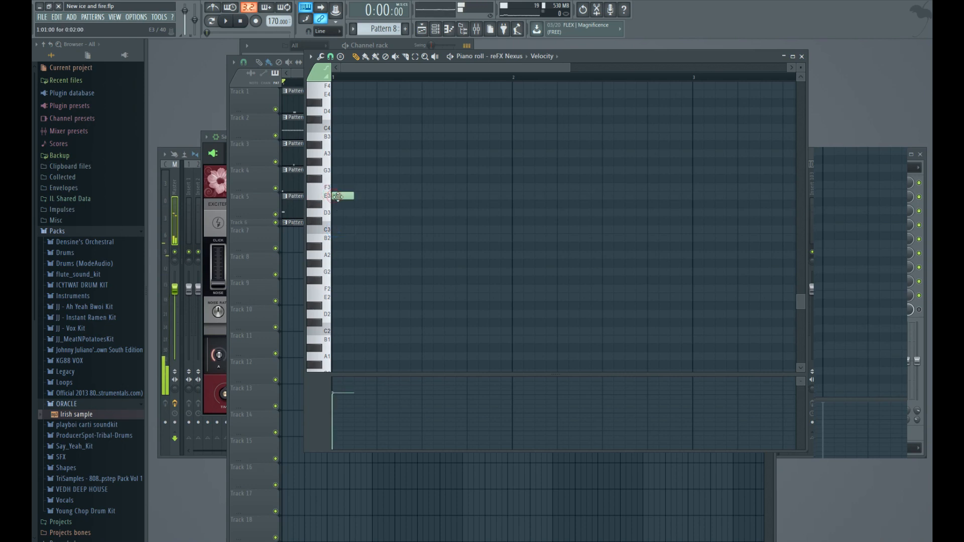
# Add Pattern 8 at the start of playlist Track 7 and play it back with the beat.
pyautogui.click(252, 191)
pyautogui.click(294, 253)
pyautogui.moveTo(307, 248); pyautogui.dragTo(293, 247)
pyautogui.press('F7')
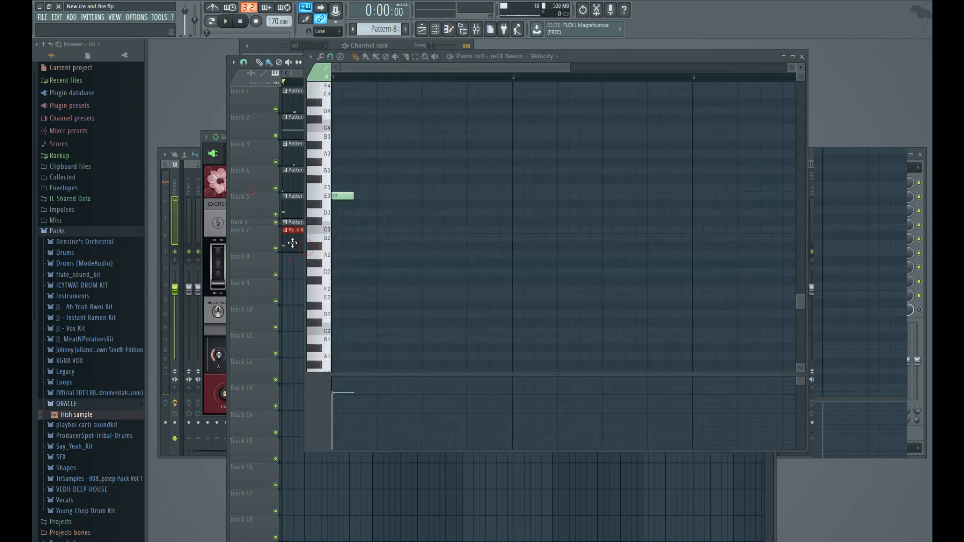
pyautogui.press('F6')
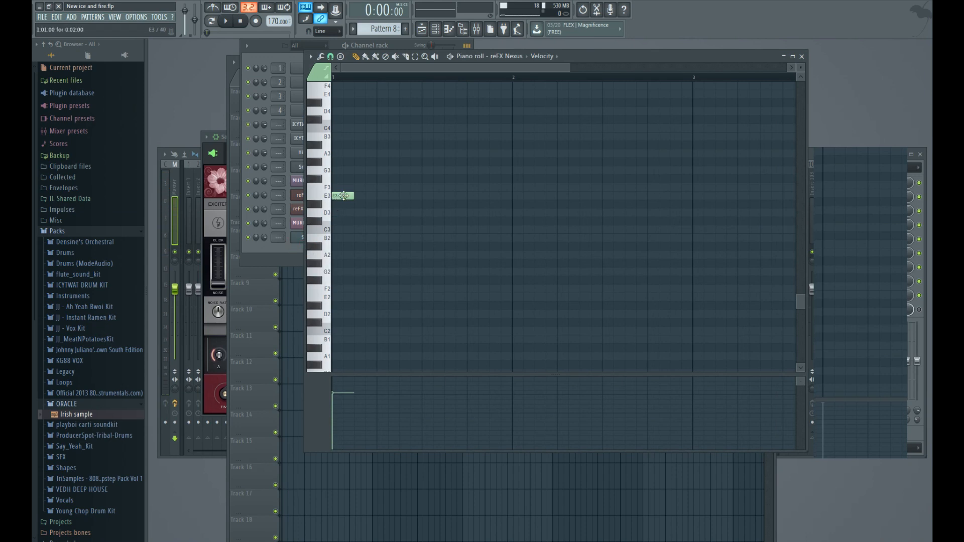
pyautogui.press('space')
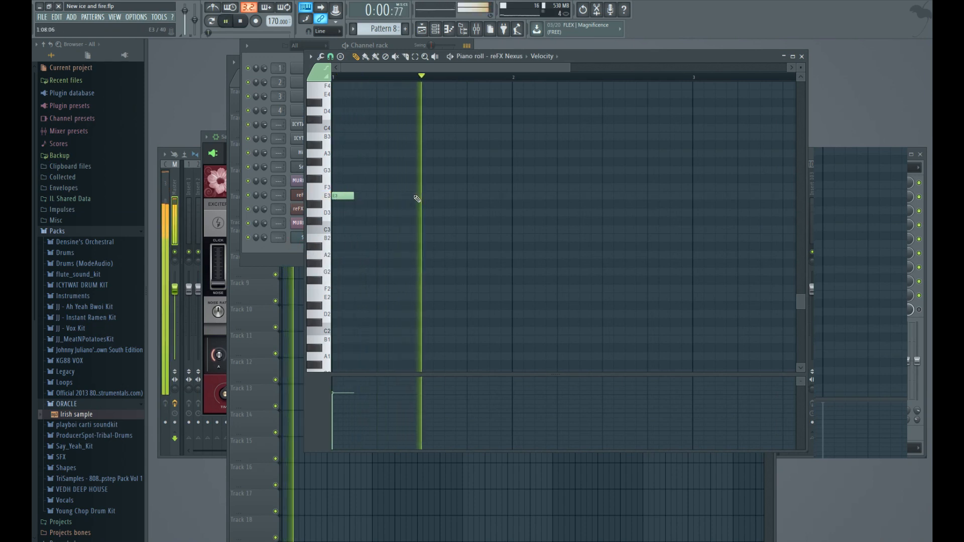
pyautogui.press('space')
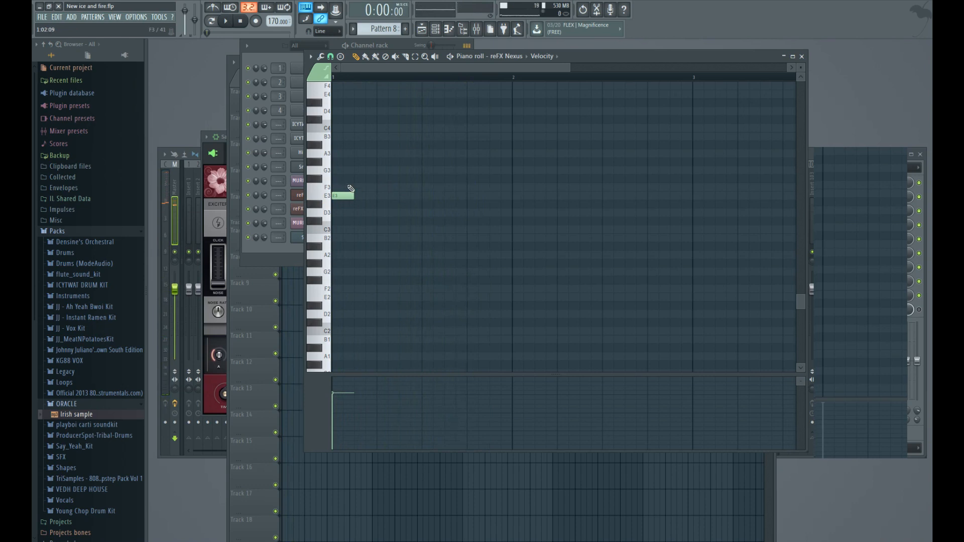
# Try an F#3 note on beat 2 of bar 1 and play it back with the beat.
pyautogui.press('c')
pyautogui.press('g')
pyautogui.press('b')
pyautogui.click(384, 180)
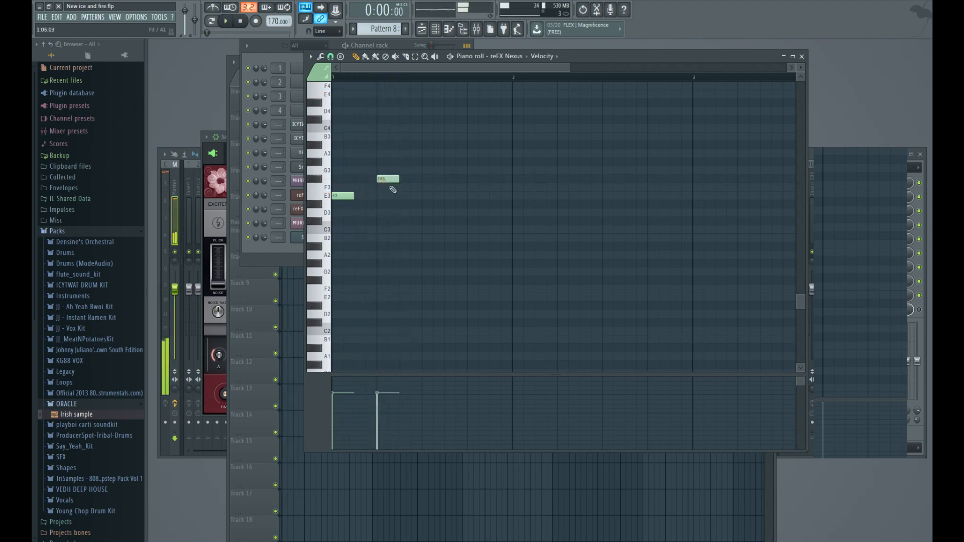
pyautogui.press('space')
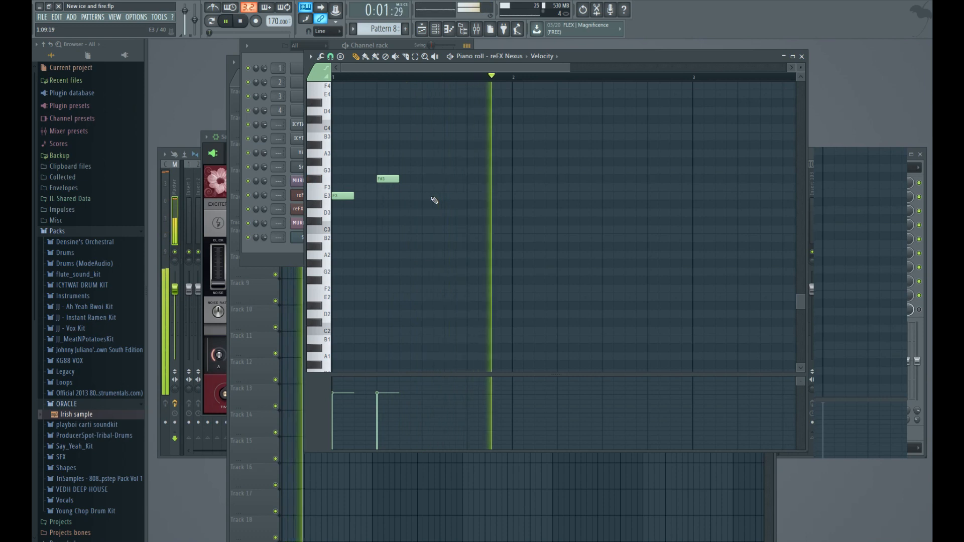
pyautogui.press('space')
# Move the F#3 note to beat 3 of bar 1 and add a G3 note at the start of bar 2.
pyautogui.rightClick(394, 179)
pyautogui.click(426, 180)
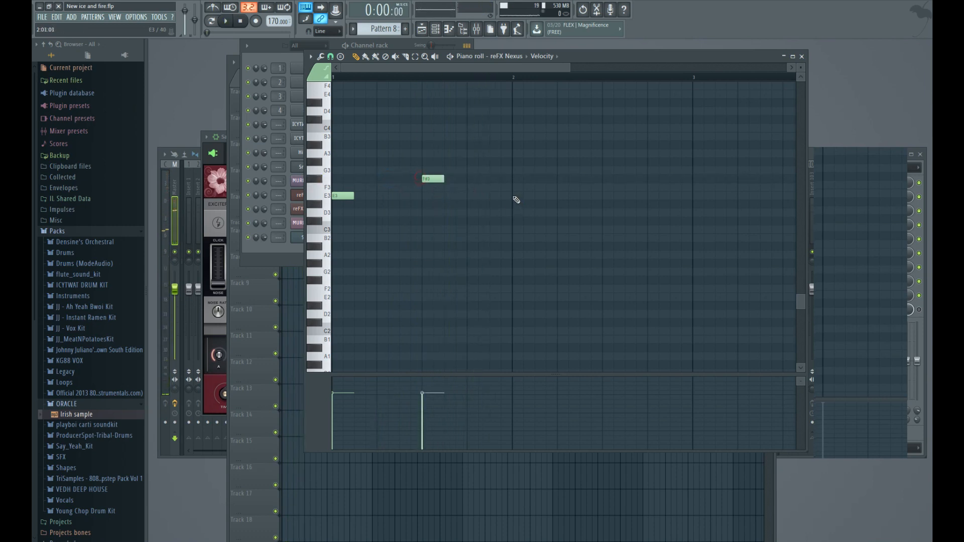
pyautogui.click(517, 196)
pyautogui.rightClick(516, 195)
pyautogui.click(511, 170)
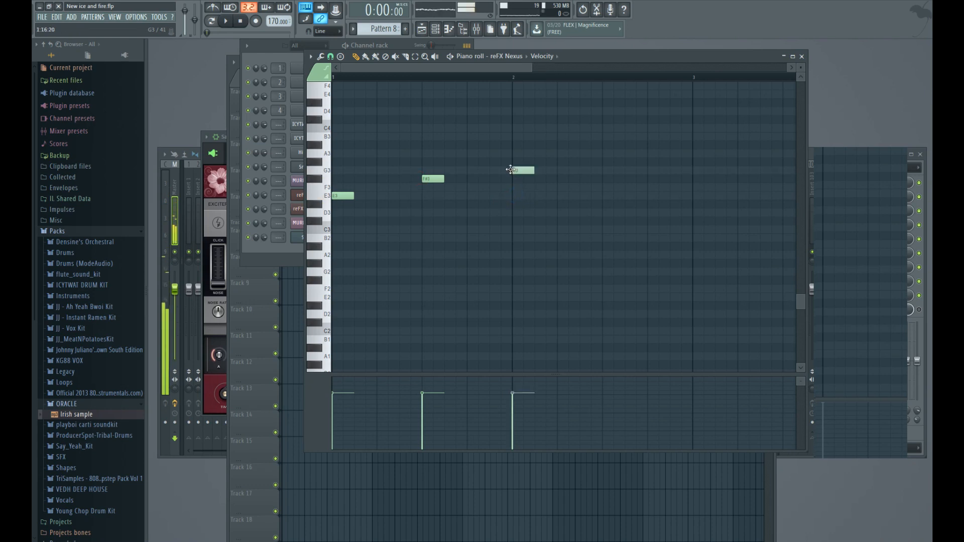
# Play back the melody and add an E3 note on beat 3 of bar 2.
pyautogui.press('space')
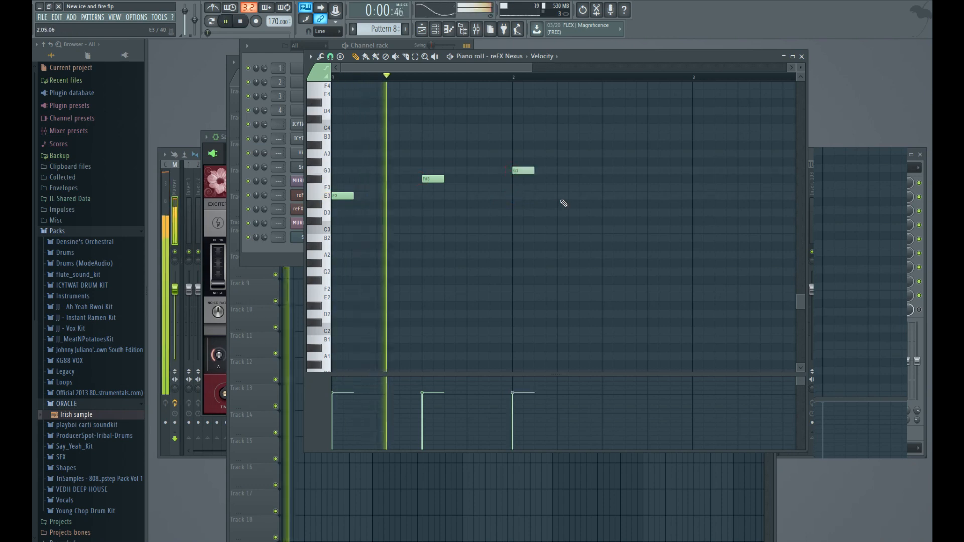
pyautogui.click(607, 197)
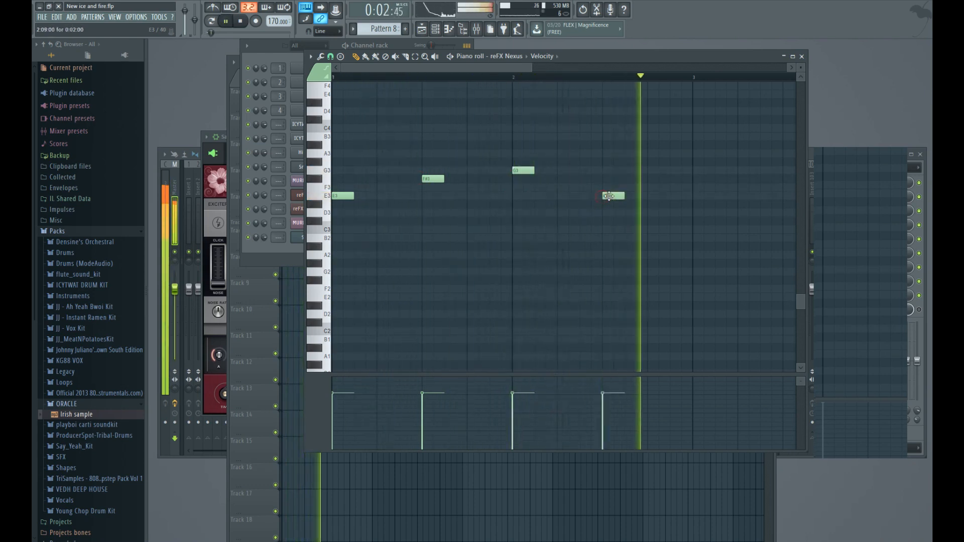
pyautogui.press('space')
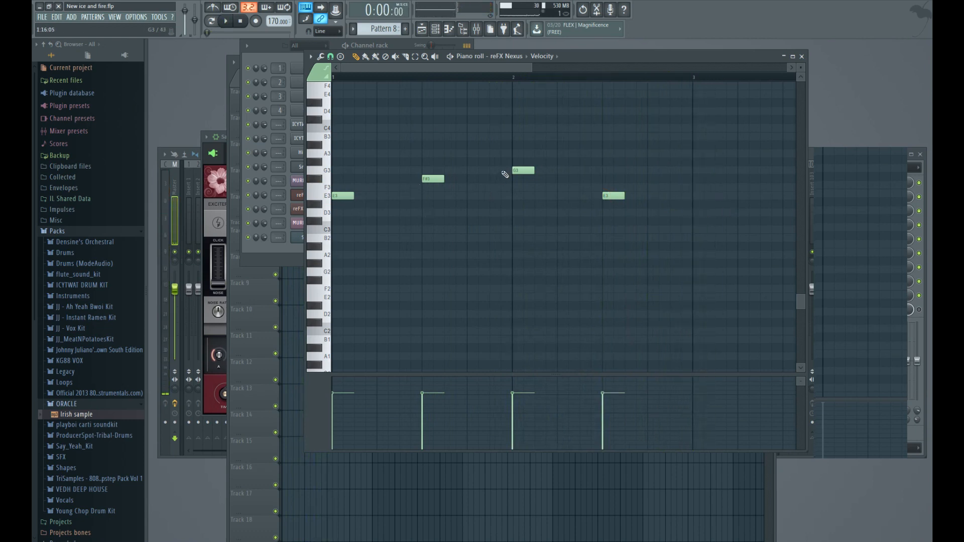
# Continue the melody with E3 at the start of bar 3, D#3 on its beat 3, and C3 at the start of bar 4.
pyautogui.moveTo(448, 66); pyautogui.dragTo(492, 69)
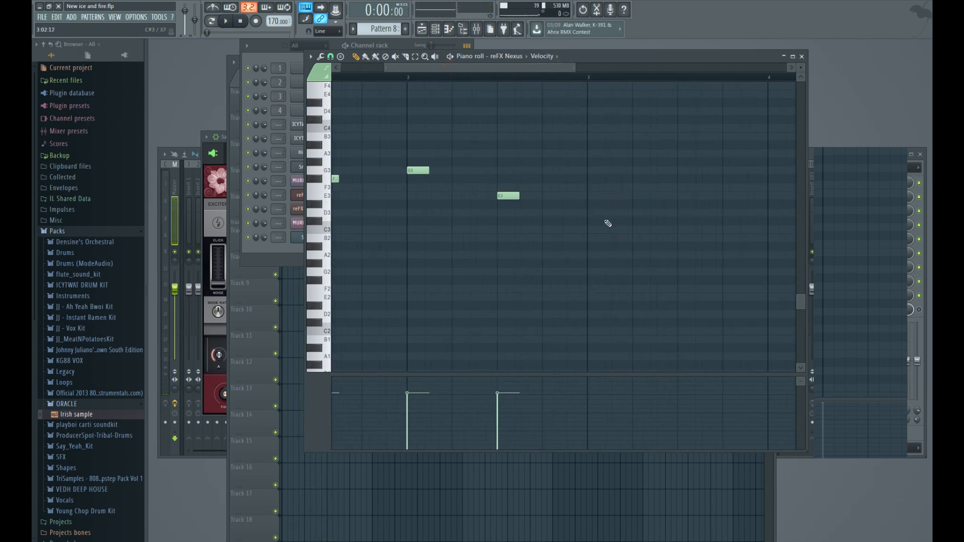
pyautogui.click(530, 204)
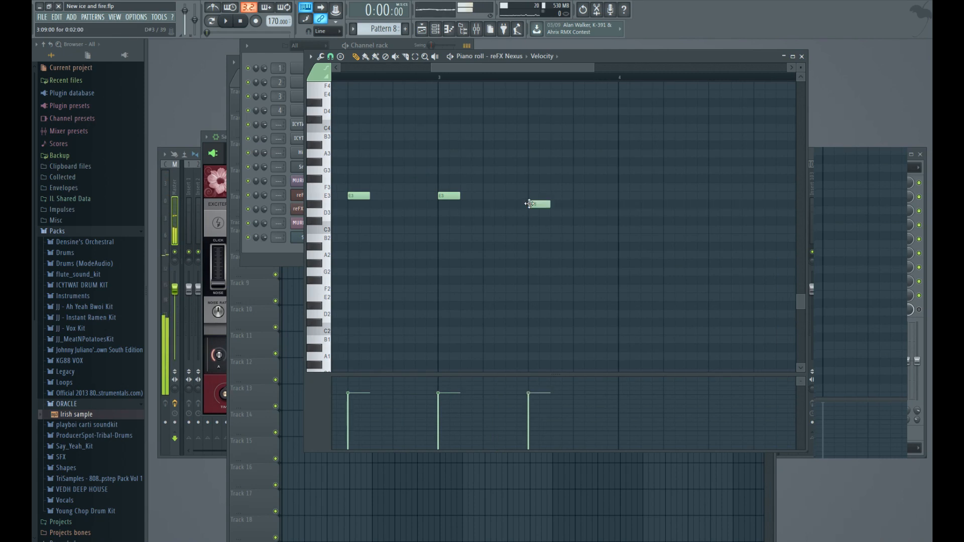
pyautogui.click(621, 229)
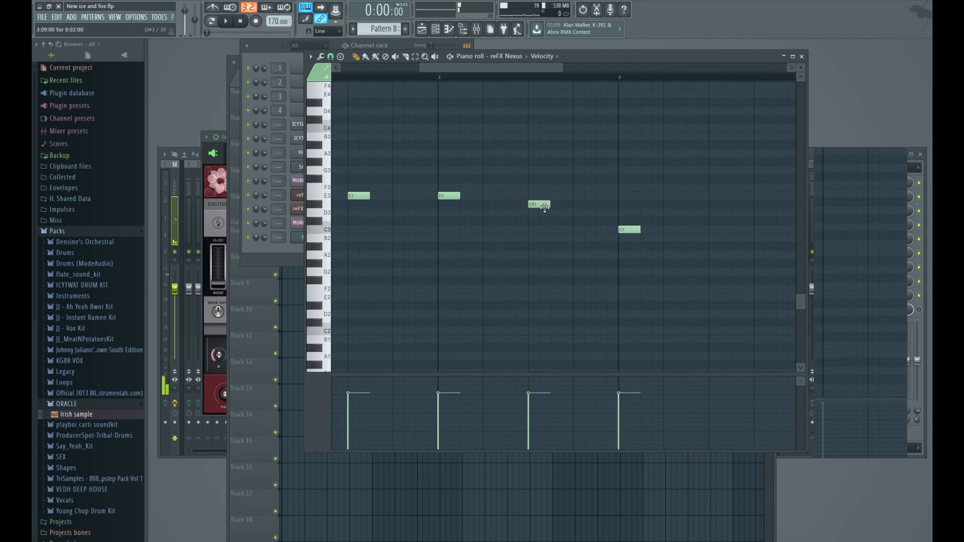
# Add a B2 note on beat 3 of bar 4 and play back the four-bar melody.
pyautogui.click(665, 241)
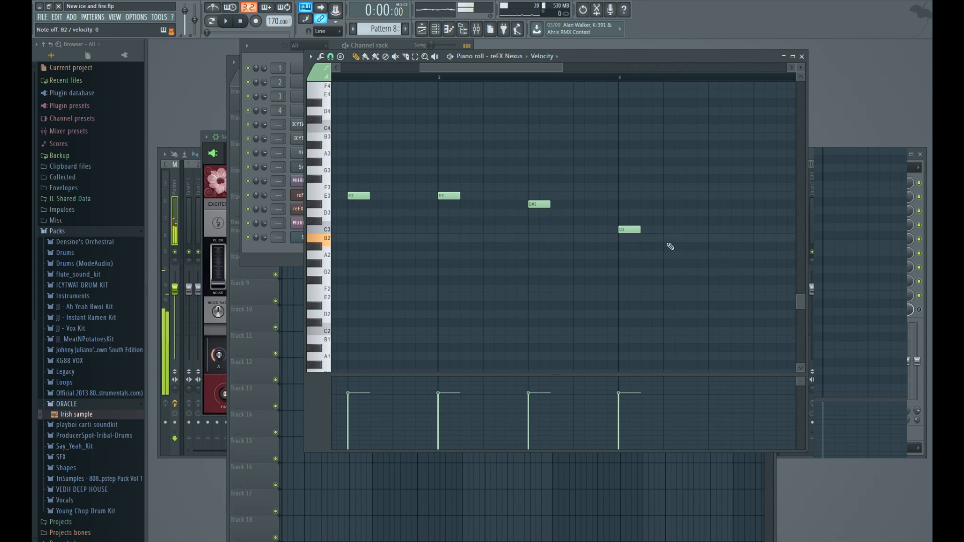
pyautogui.click(711, 239)
pyautogui.press('space')
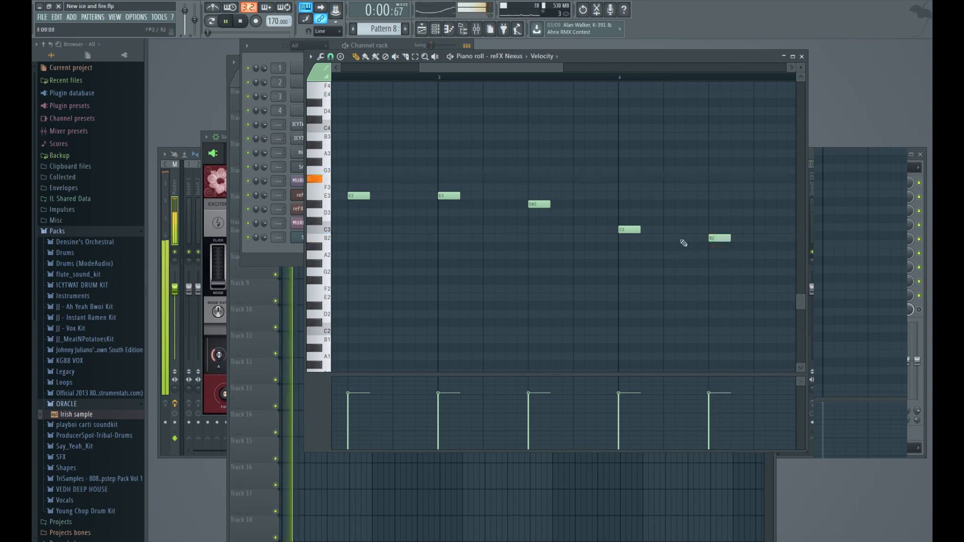
pyautogui.moveTo(465, 65)
pyautogui.mouseDown()
pyautogui.moveTo(398, 63)
pyautogui.moveTo(471, 45)
pyautogui.moveTo(509, 57)
pyautogui.moveTo(463, 76)
pyautogui.moveTo(457, 68)
pyautogui.mouseUp()
pyautogui.press('space')
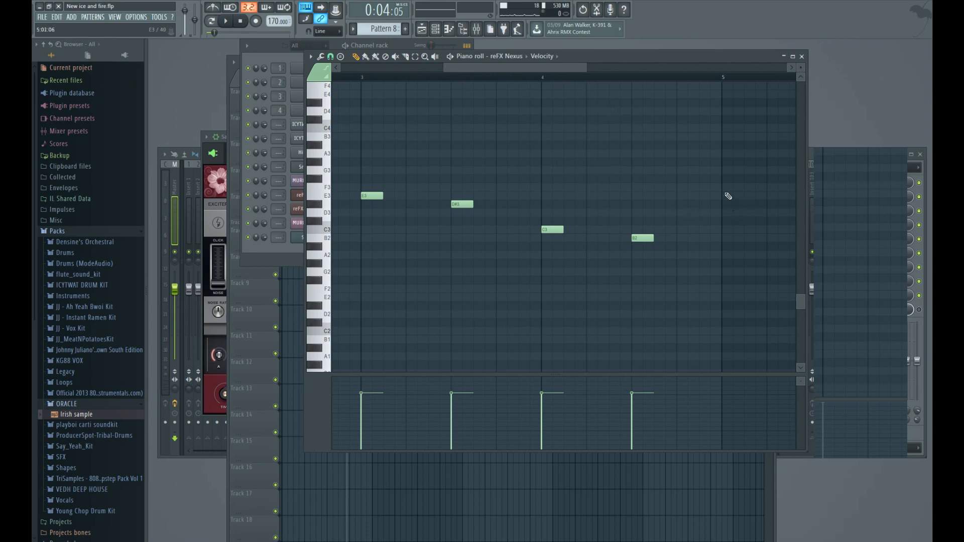
pyautogui.press('space')
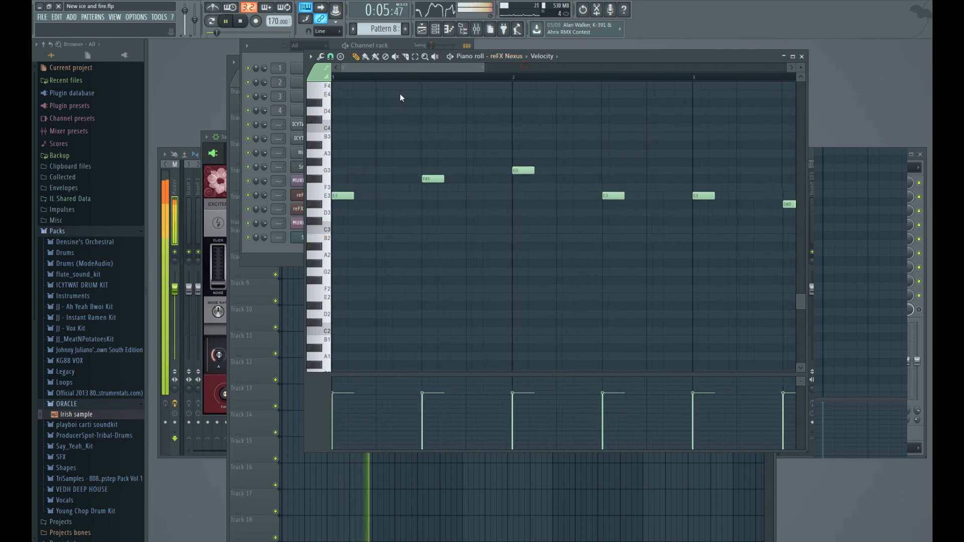
pyautogui.press('space')
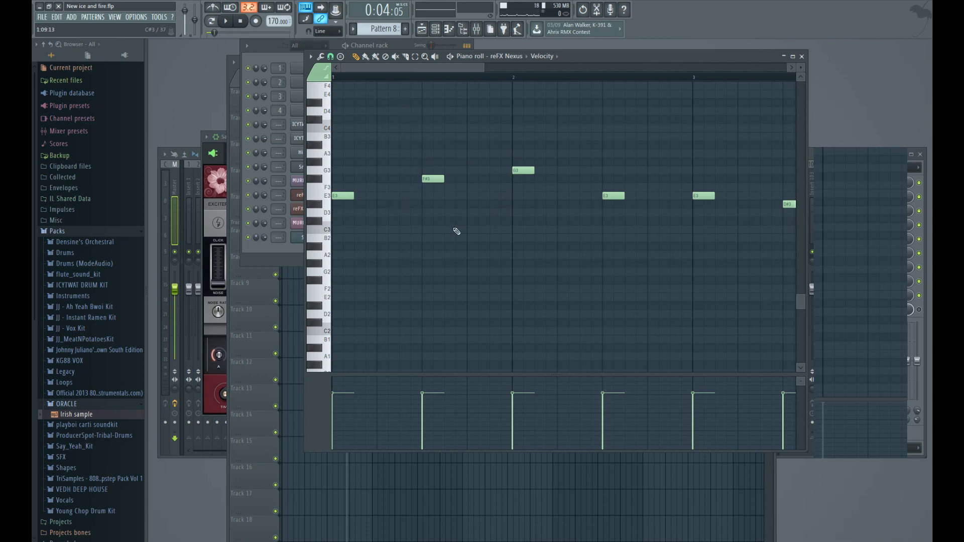
# Fill in bar 1 with G3 notes on beats 2 and 4 and play back the melody with the beat.
pyautogui.click(381, 170)
pyautogui.press('space')
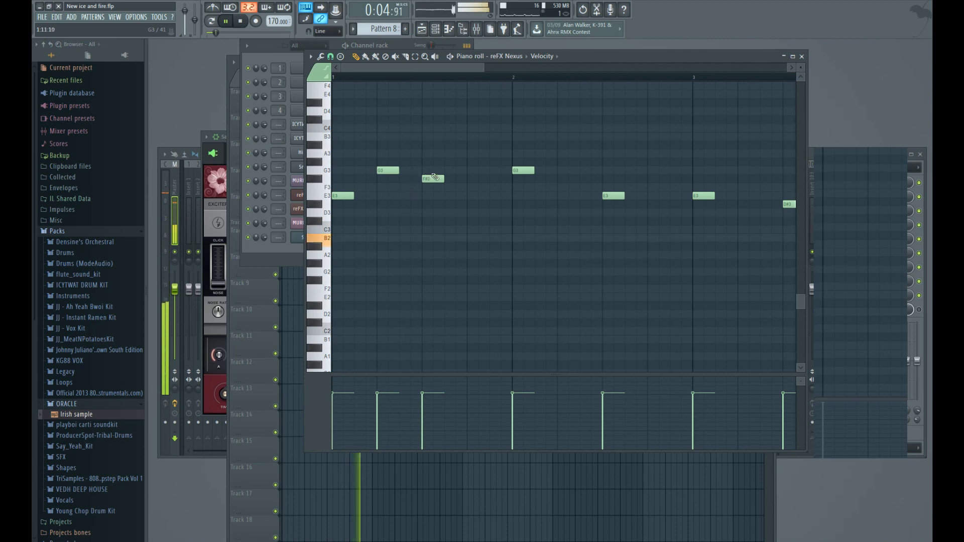
pyautogui.click(472, 171)
pyautogui.press('space')
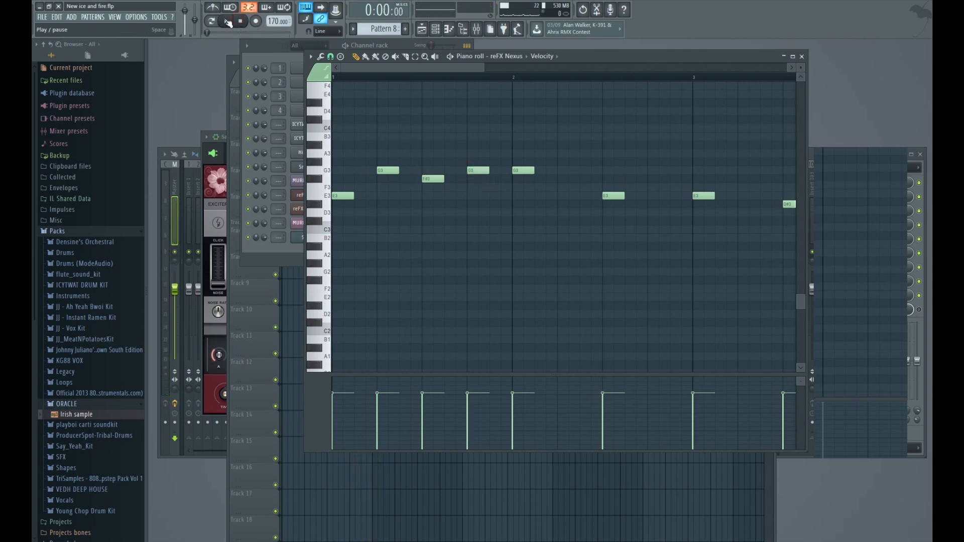
pyautogui.click(226, 22)
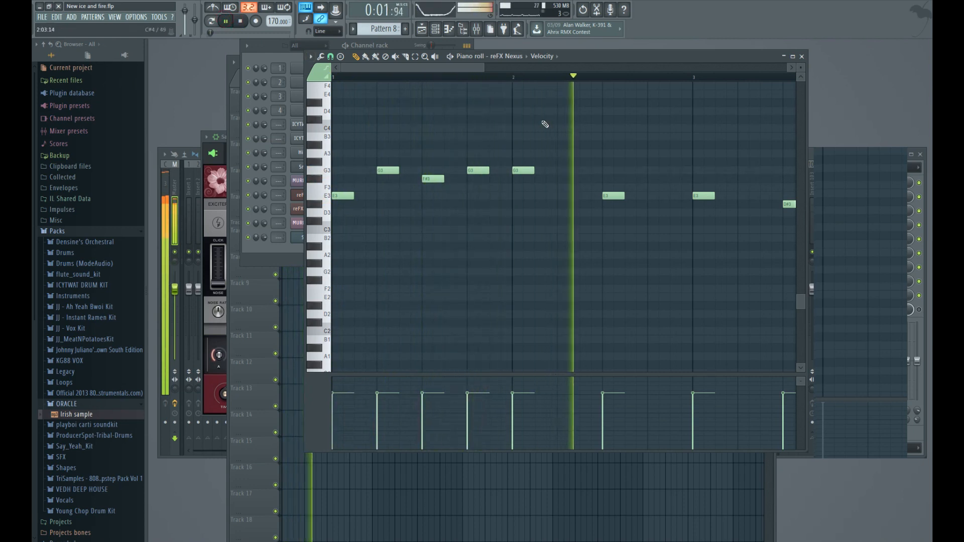
pyautogui.press('space')
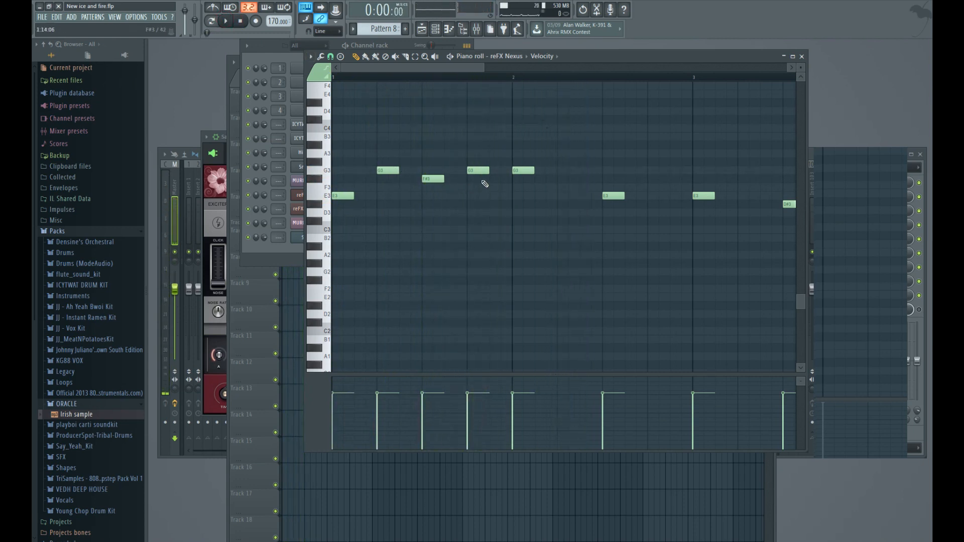
# Lower the note on beat 4 of bar 1 to E3 and play back the melody.
pyautogui.moveTo(480, 172); pyautogui.dragTo(479, 196)
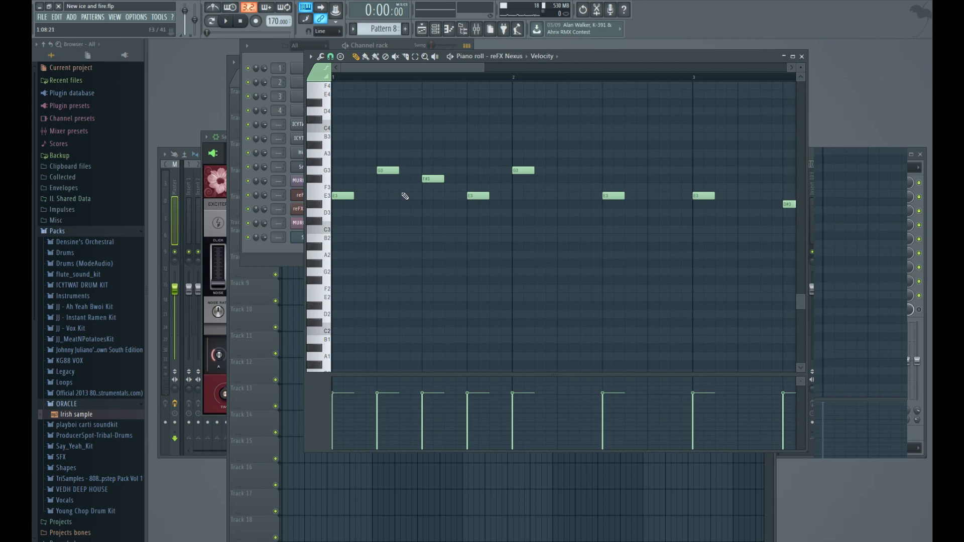
pyautogui.press('space')
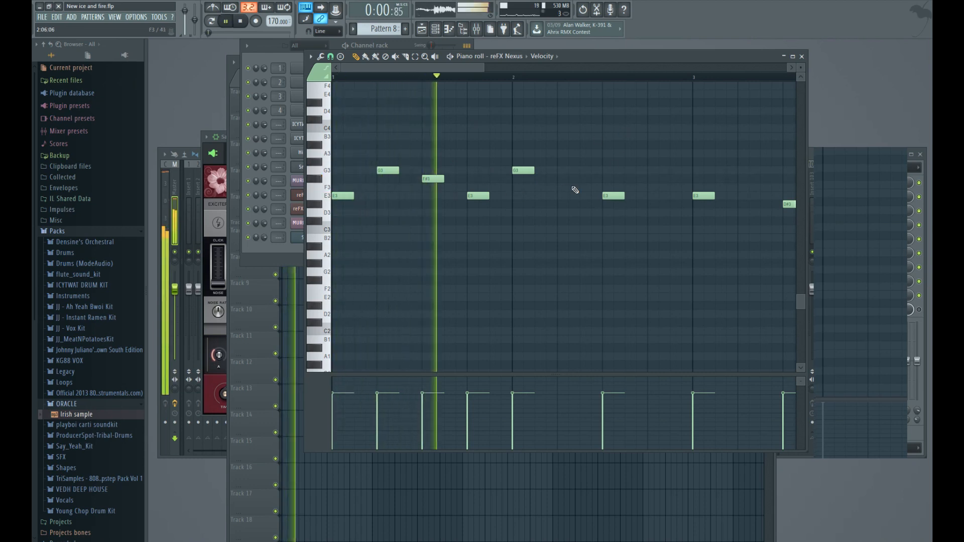
pyautogui.press('space')
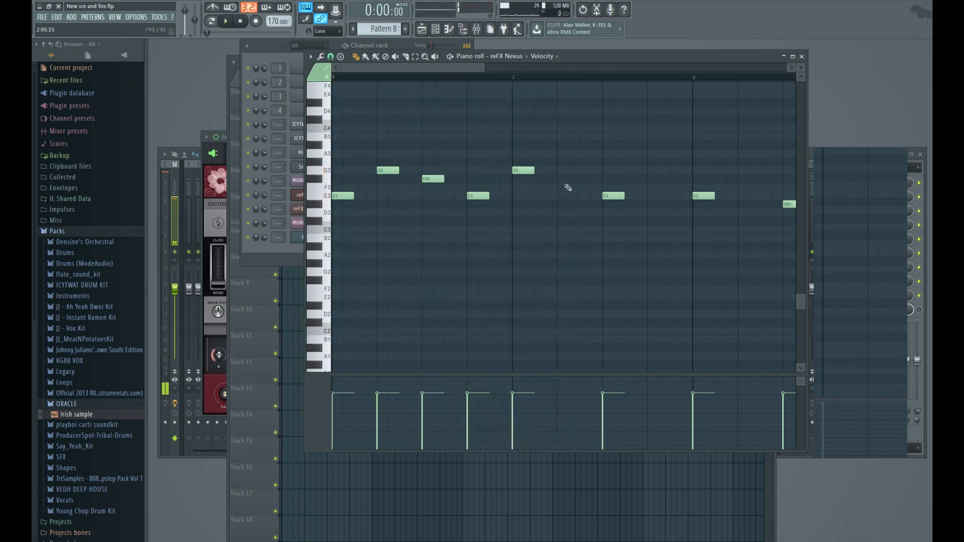
# Add an A3 note on beat 2 of bar 2 and play back the melody.
pyautogui.click(564, 154)
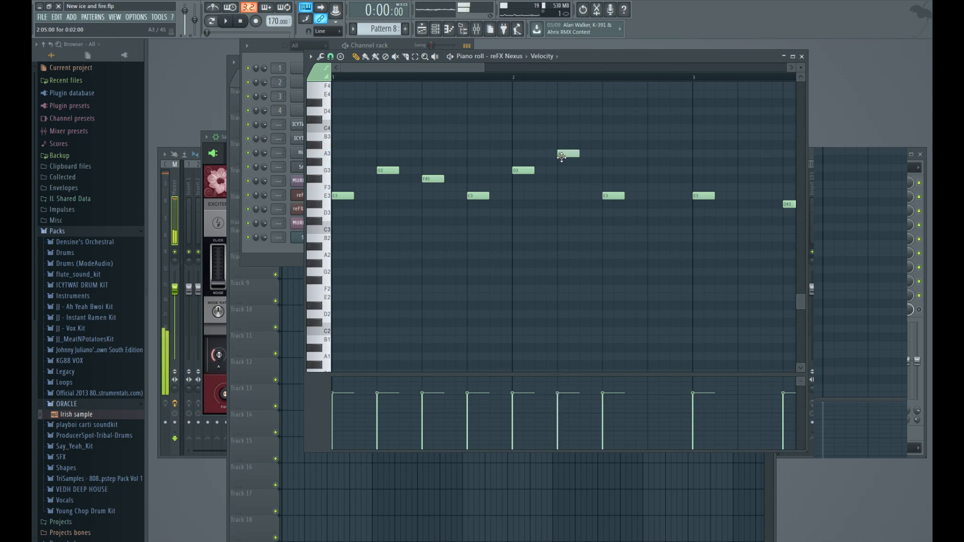
pyautogui.press('space')
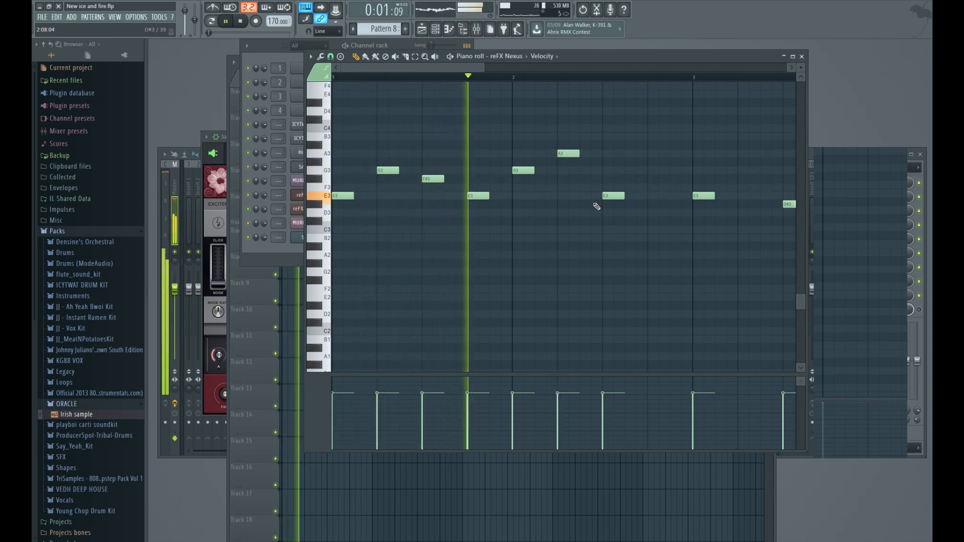
pyautogui.press('space')
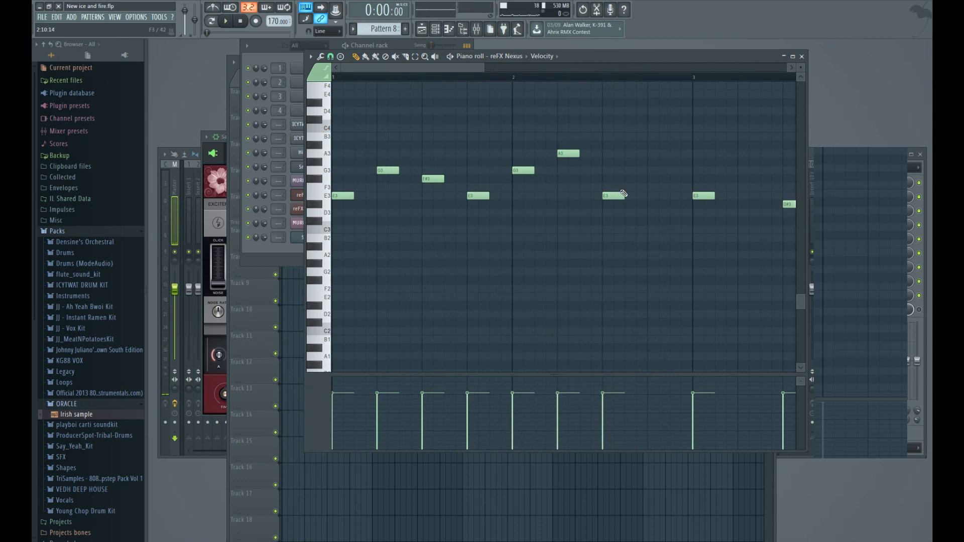
# Add an F3 note on beat 4 of bar 2 and play back the two-bar melody.
pyautogui.click(651, 190)
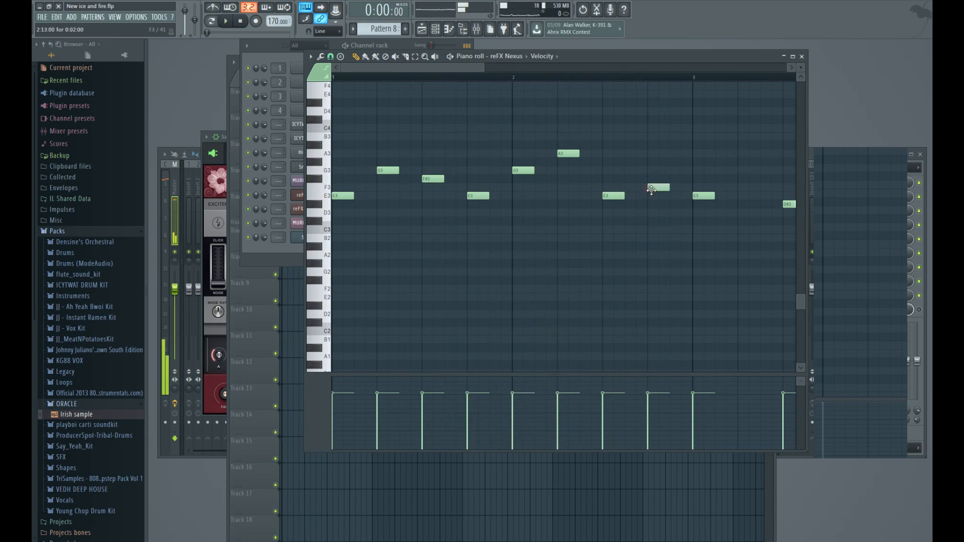
pyautogui.rightClick(653, 191)
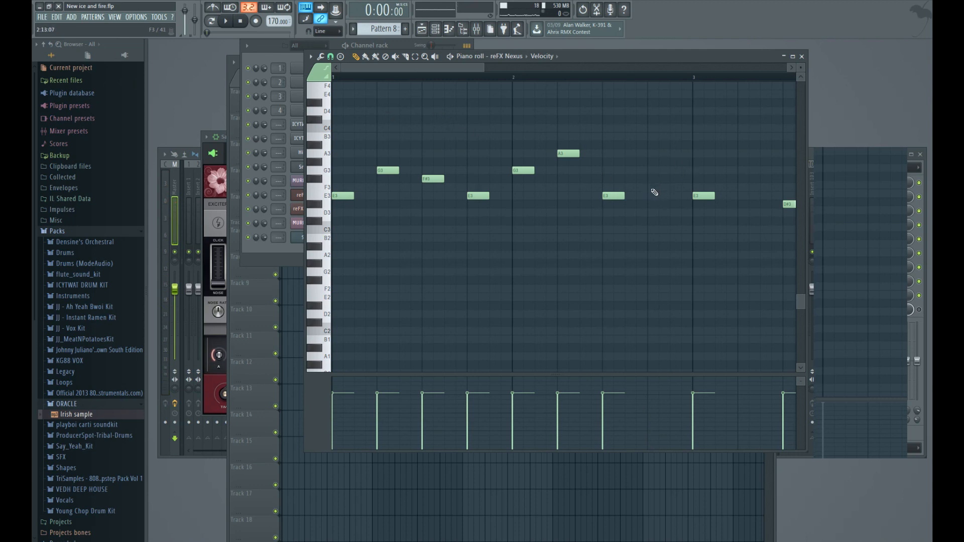
pyautogui.click(654, 189)
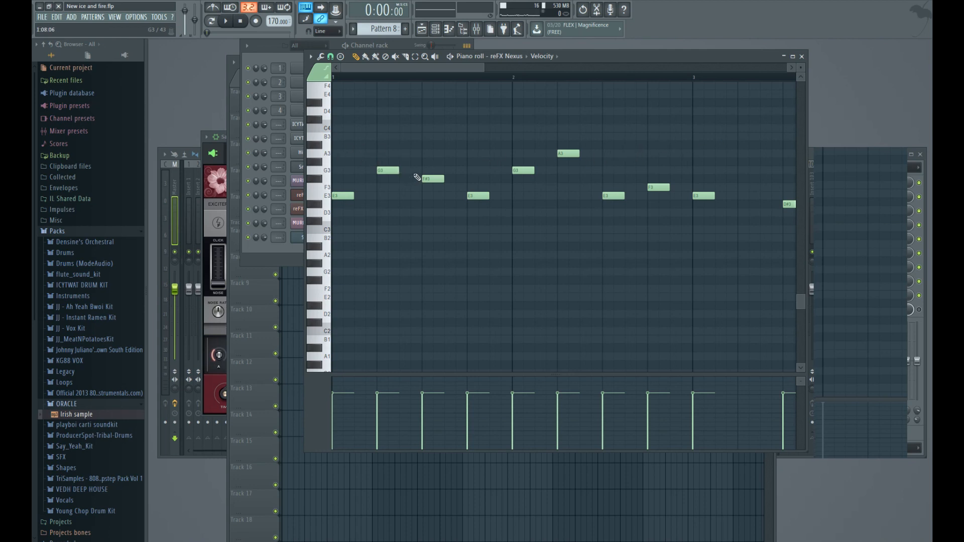
pyautogui.press('space')
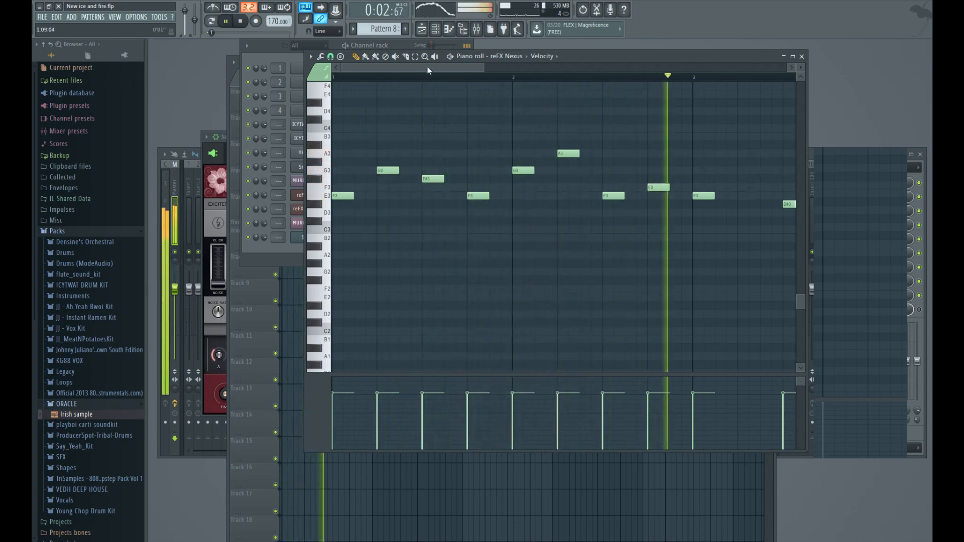
pyautogui.press('space')
# Delete all melody notes in bars 3 and 4.
pyautogui.moveTo(428, 69); pyautogui.dragTo(513, 78)
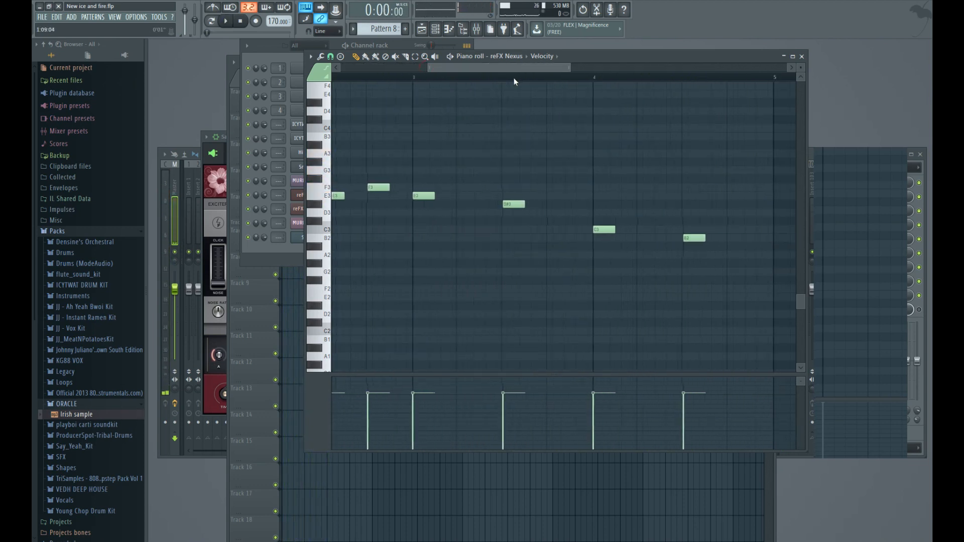
pyautogui.moveTo(713, 318); pyautogui.dragTo(414, 174)
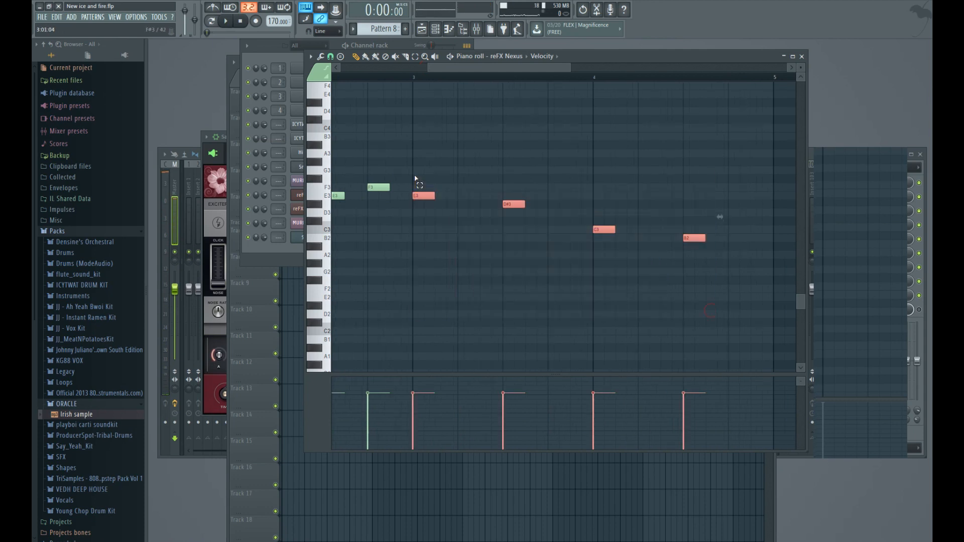
pyautogui.press('Delete')
# Copy the notes of bars 1 and 2 into bars 3 and 4 and play back the repeated melody.
pyautogui.moveTo(495, 64); pyautogui.dragTo(380, 69)
pyautogui.moveTo(723, 266); pyautogui.dragTo(315, 135)
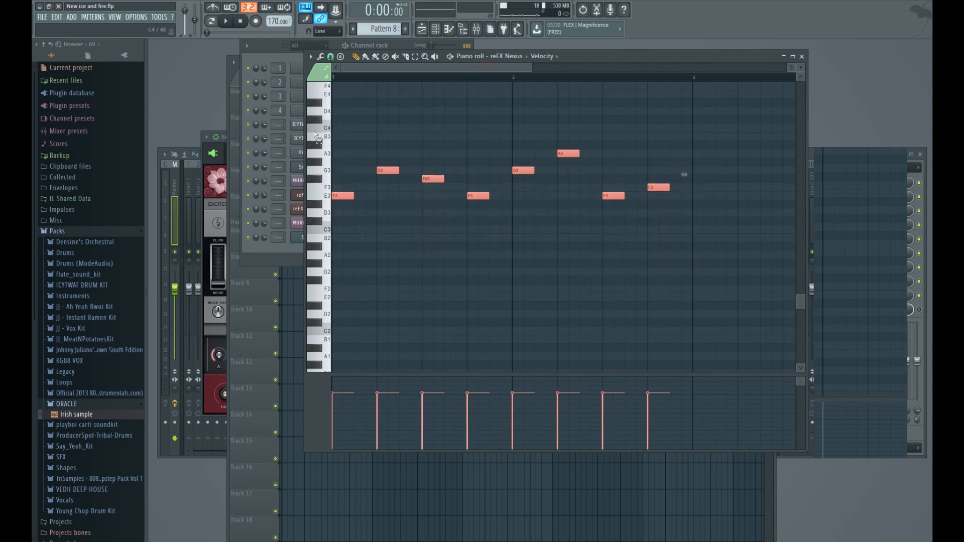
pyautogui.moveTo(378, 66); pyautogui.dragTo(526, 67)
pyautogui.hotkey('ctrl', 'v')
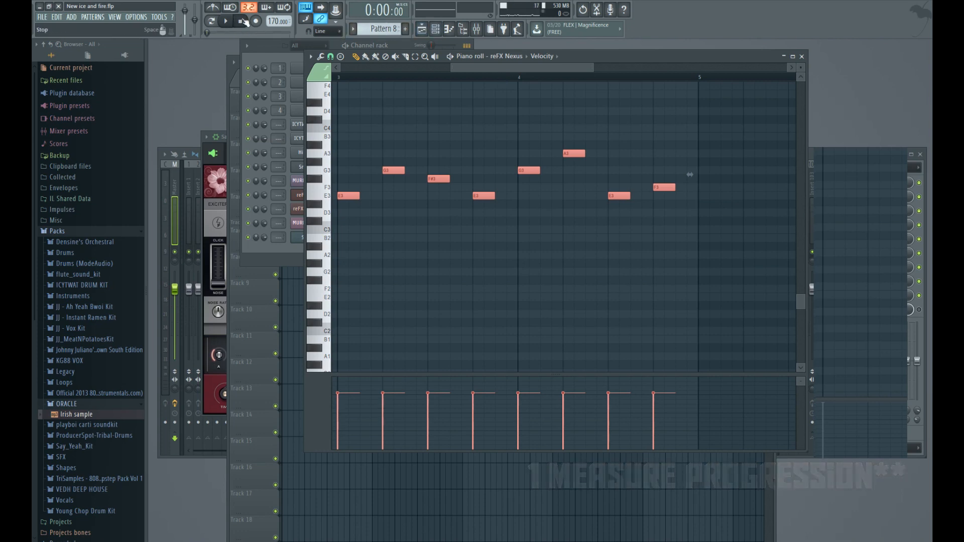
pyautogui.click(225, 21)
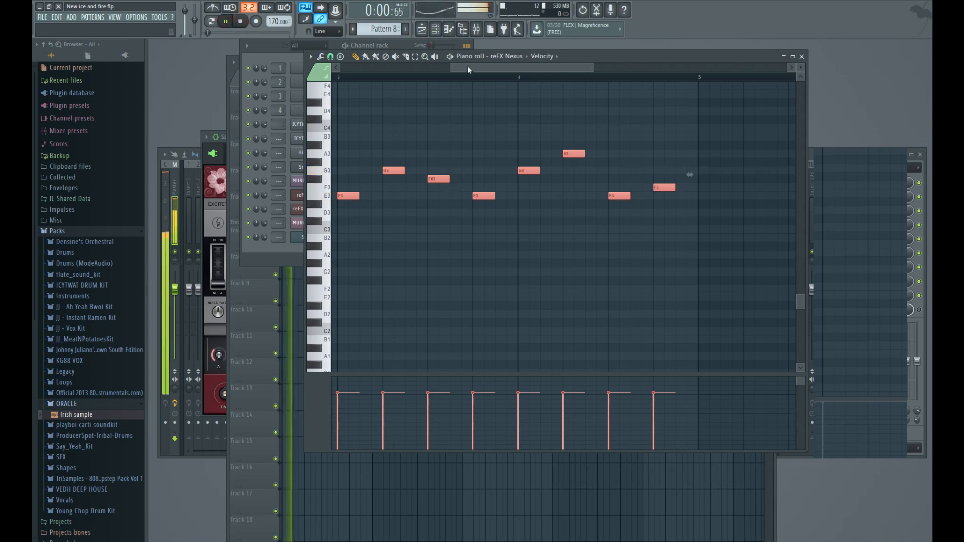
pyautogui.moveTo(469, 65)
pyautogui.mouseDown()
pyautogui.moveTo(408, 69)
pyautogui.moveTo(456, 60)
pyautogui.moveTo(481, 73)
pyautogui.mouseUp()
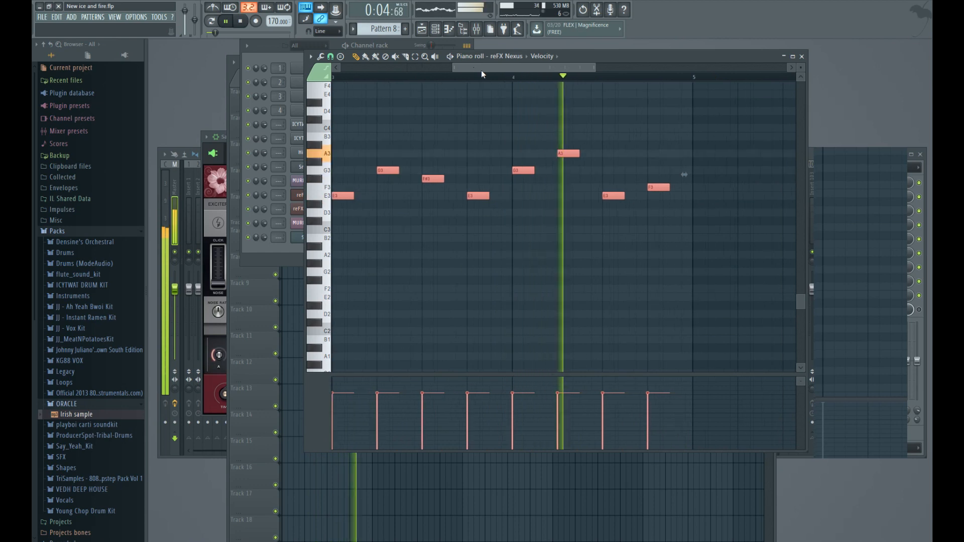
pyautogui.press('space')
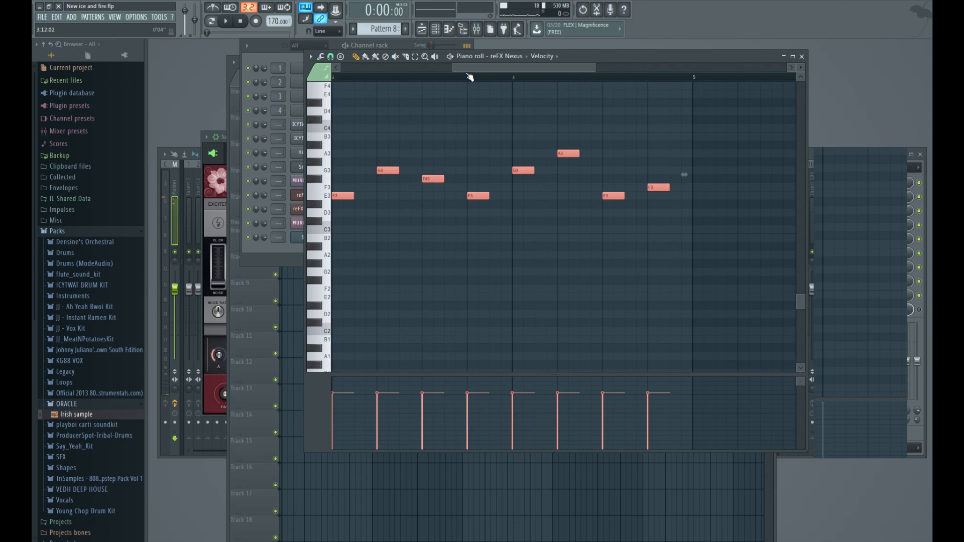
# Create new Pattern 10 and open the piano roll of the first reFX Nexus channel.
pyautogui.scroll(-1, 374, 31)
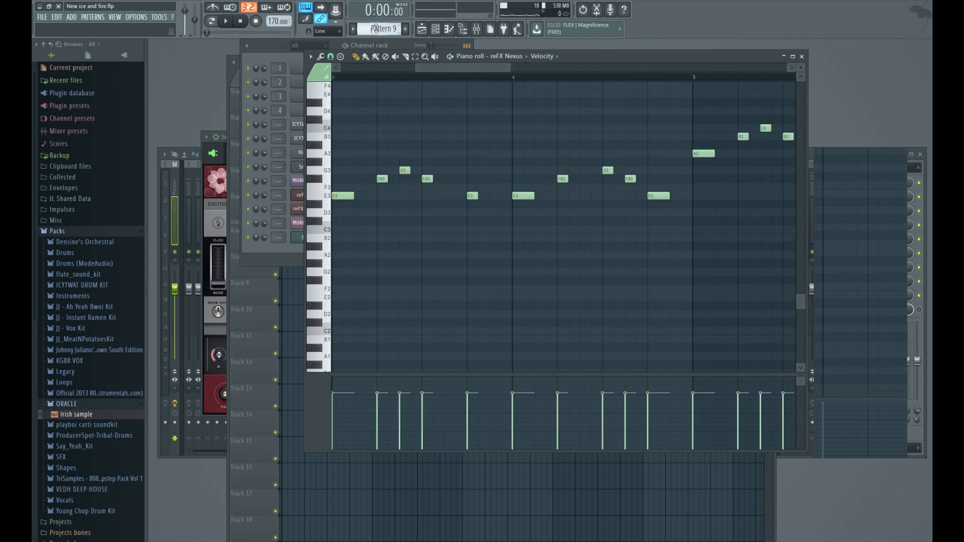
pyautogui.press('F4')
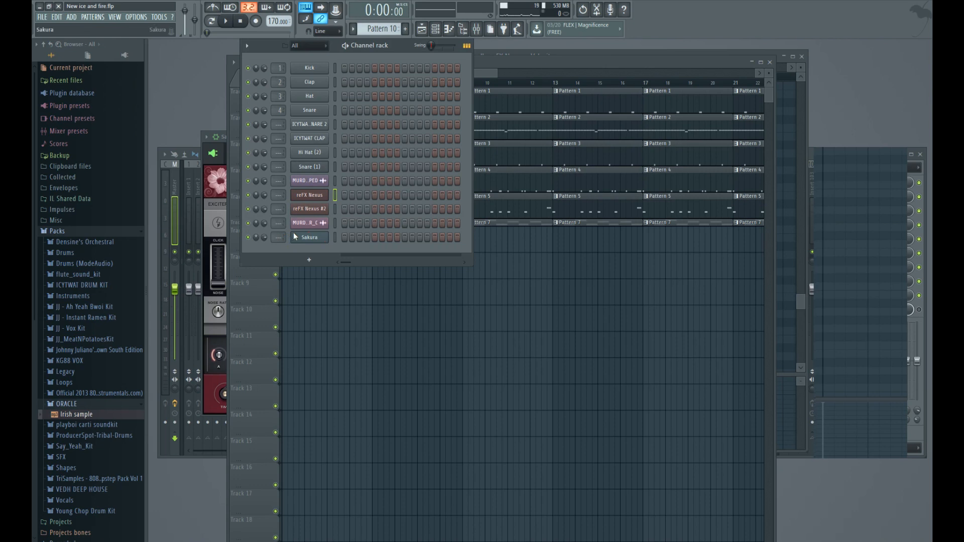
pyautogui.rightClick(326, 191)
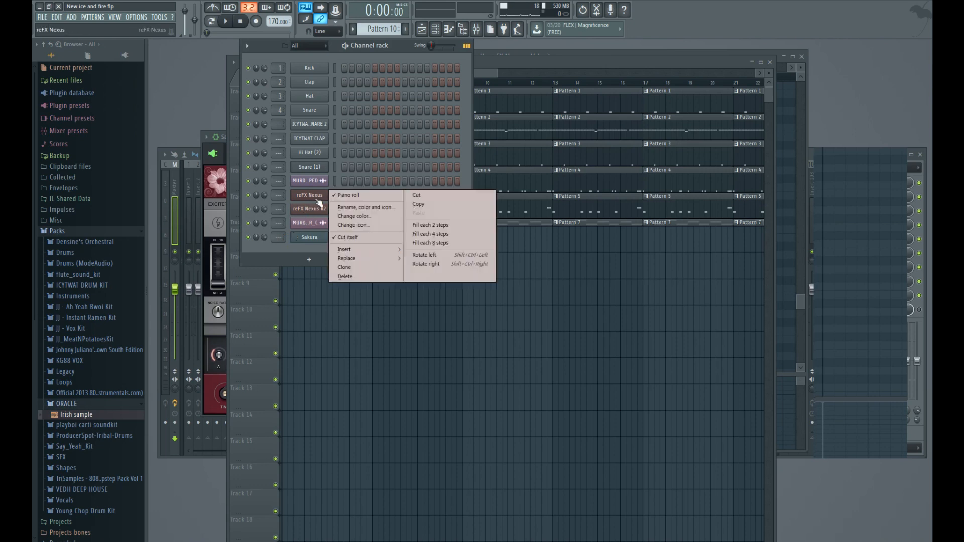
pyautogui.click(337, 195)
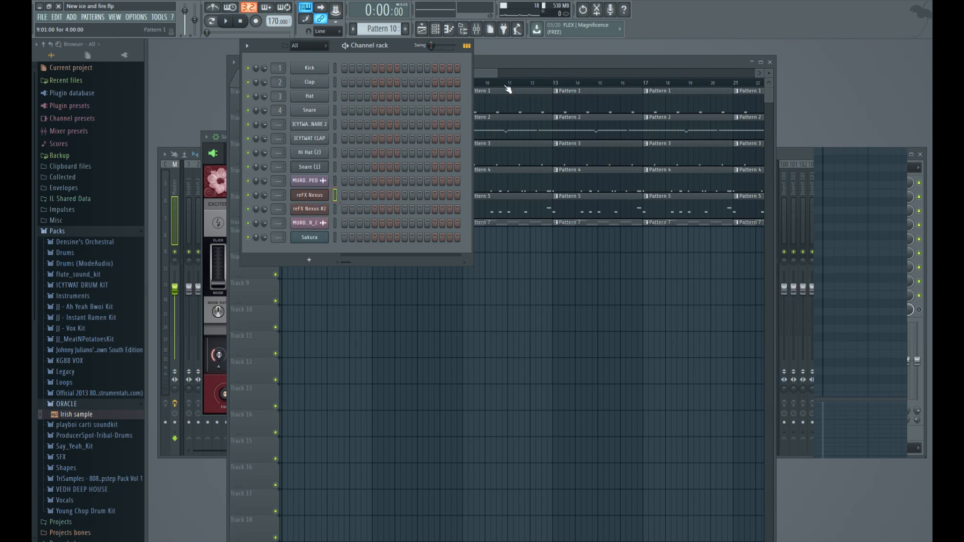
pyautogui.rightClick(337, 197)
pyautogui.click(340, 196)
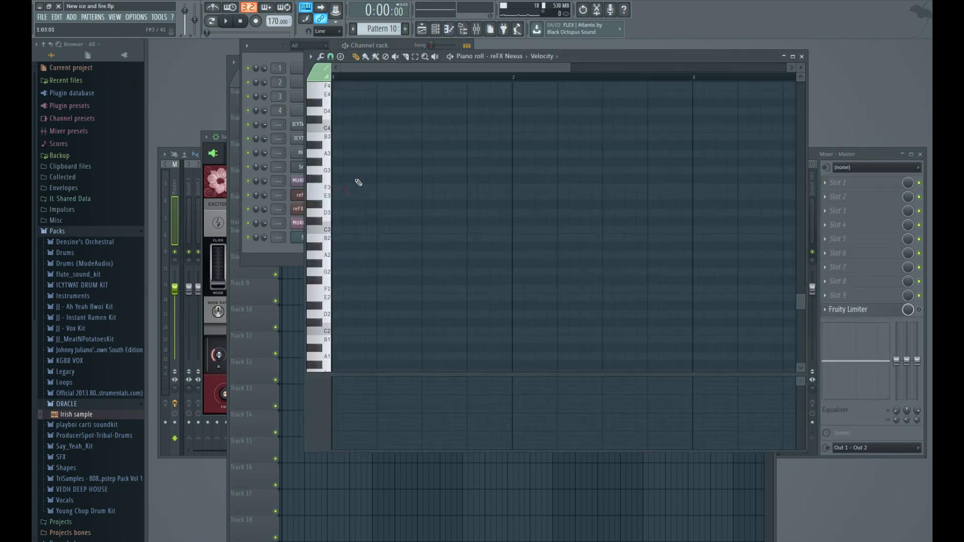
# Audition the triad E3, G3 and B3 and place an E3 note at the start of bar 1.
pyautogui.press('c')
pyautogui.press('b')
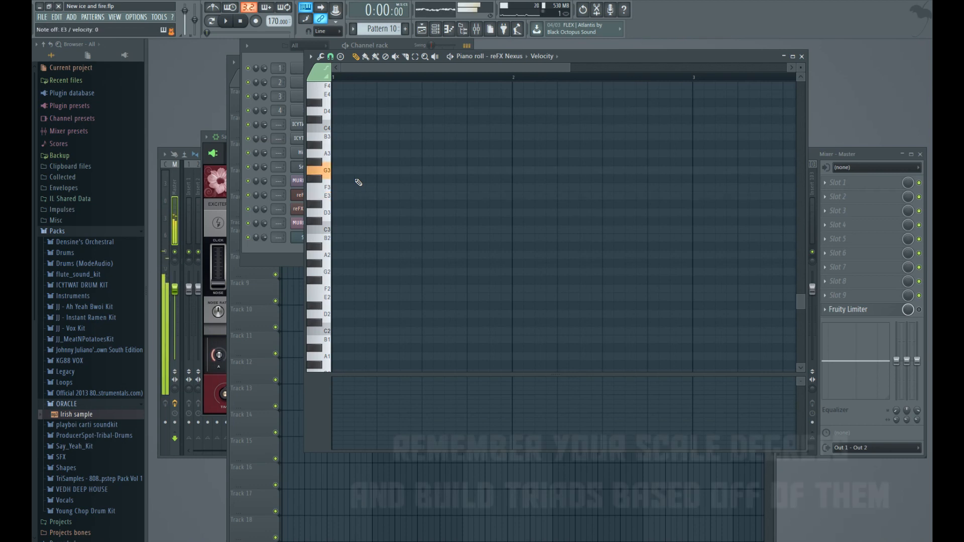
pyautogui.press('m')
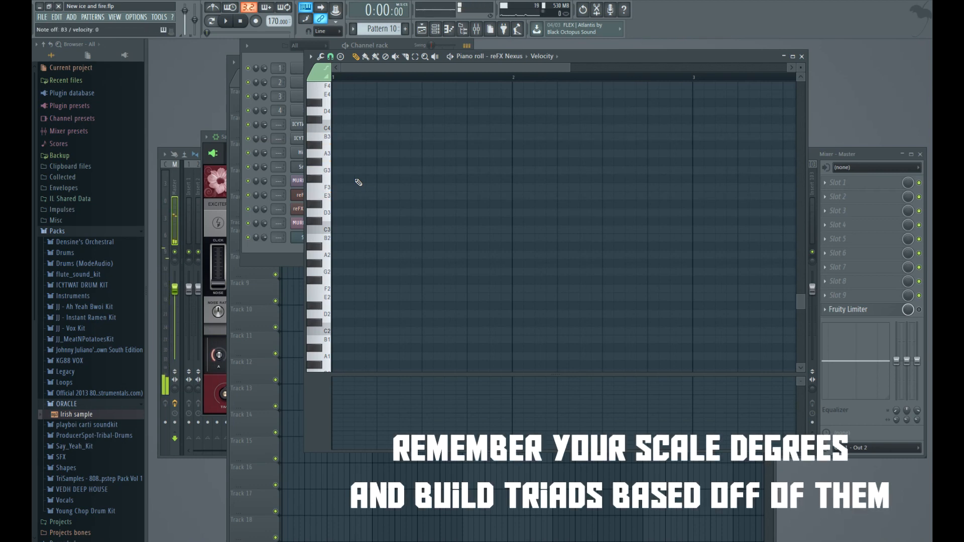
pyautogui.press('c')
pyautogui.press('b')
pyautogui.press('m')
pyautogui.press('c')
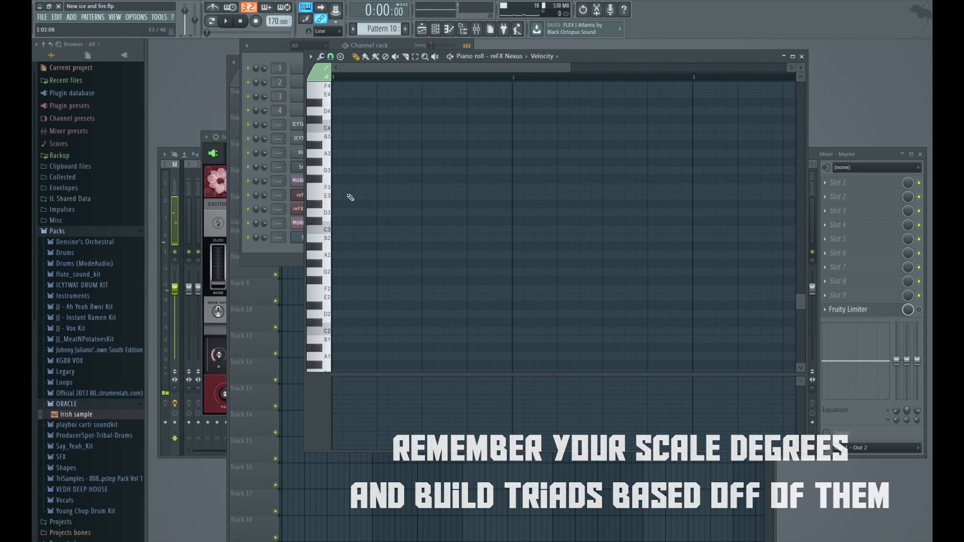
pyautogui.click(347, 195)
pyautogui.moveTo(346, 196); pyautogui.dragTo(339, 194)
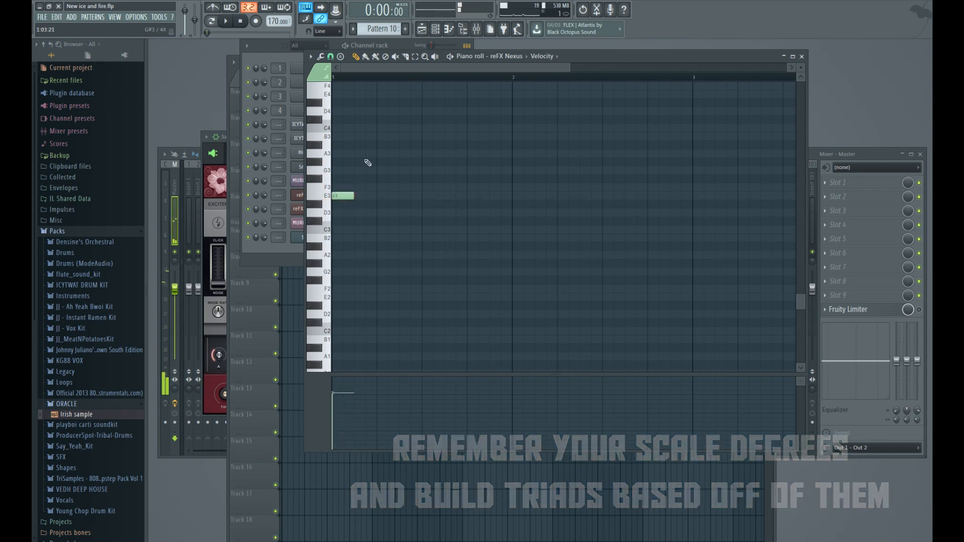
# Audition the triad E3, G3 and B3, and add G3, B3 and C4 notes on beats 2, 3 and 4 of bar 1.
pyautogui.press('c')
pyautogui.press('b')
pyautogui.press('m')
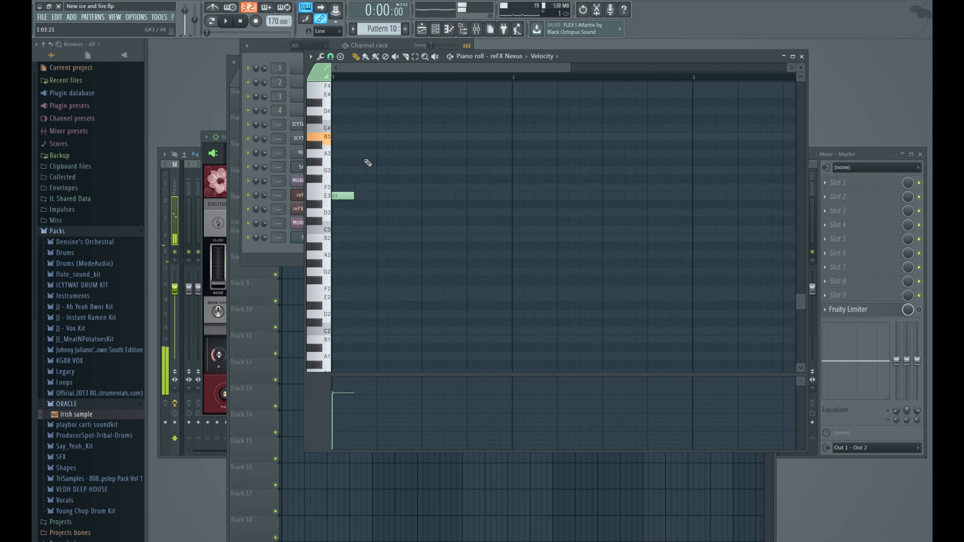
pyautogui.press('c')
pyautogui.press('b')
pyautogui.press('m')
pyautogui.press('space')
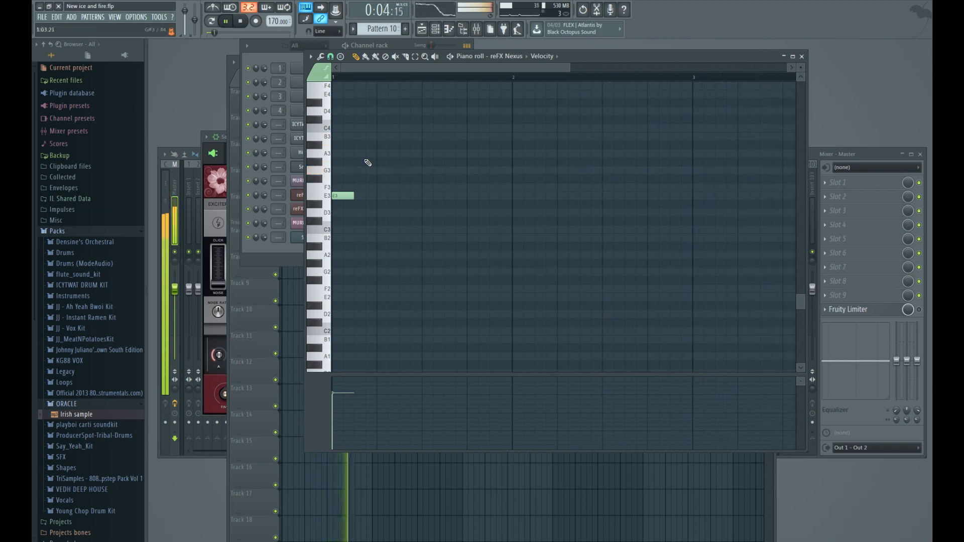
pyautogui.press('space')
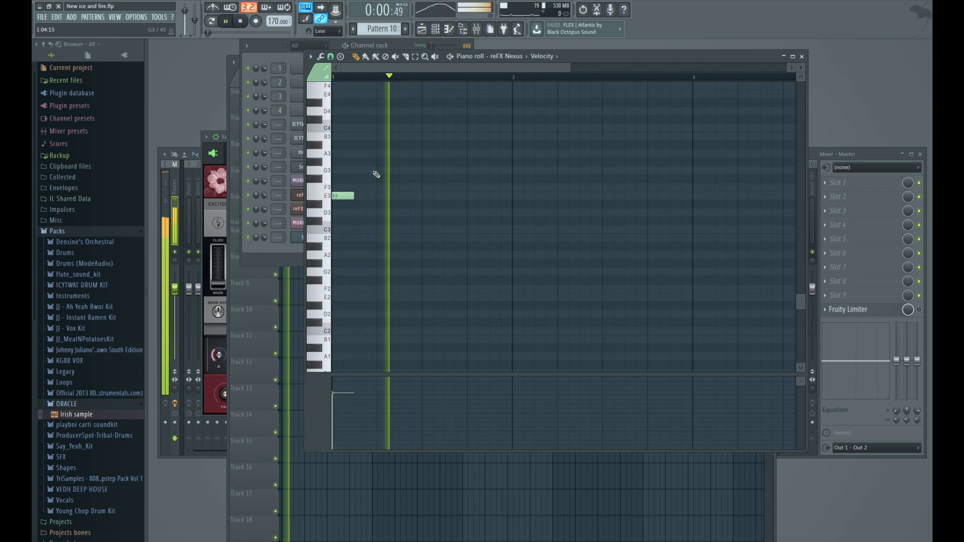
pyautogui.click(380, 170)
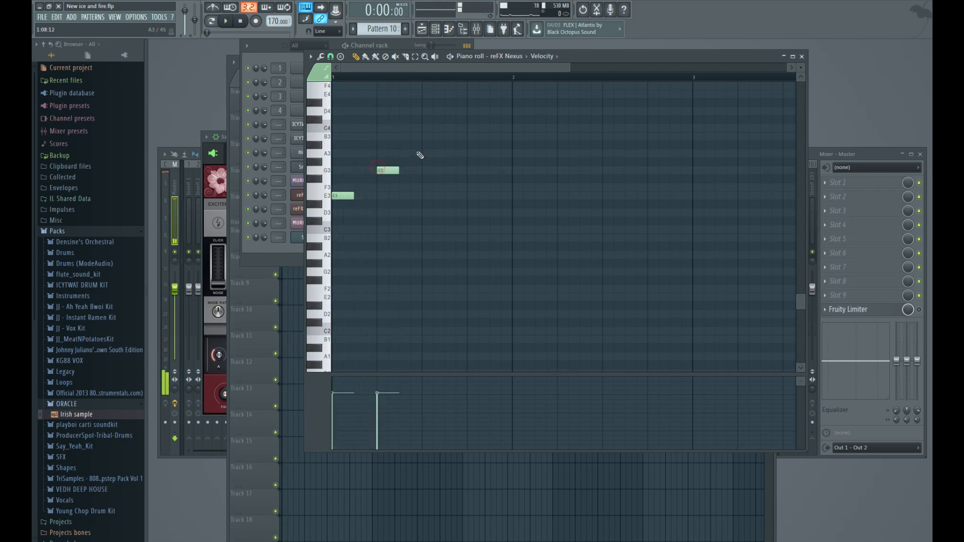
pyautogui.moveTo(420, 153); pyautogui.dragTo(473, 131)
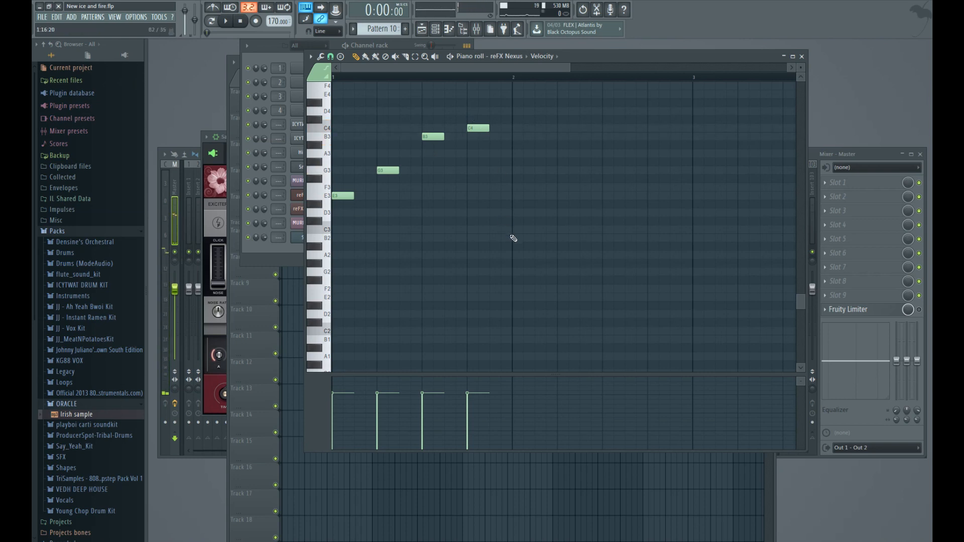
# Duplicate bar 1's notes into bar 2, swap the last two to C4 and B3, and play back the melody.
pyautogui.moveTo(522, 245); pyautogui.dragTo(333, 90)
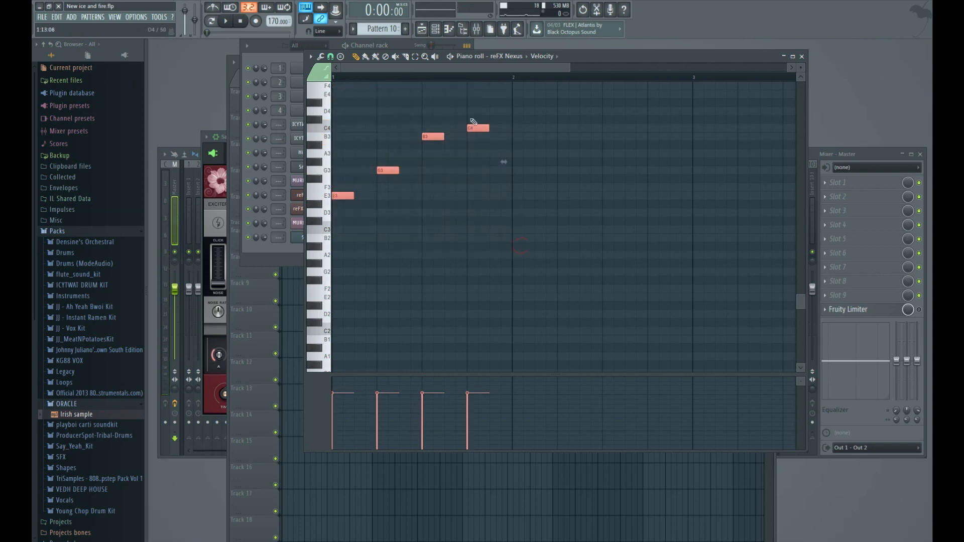
pyautogui.moveTo(446, 69); pyautogui.dragTo(486, 68)
pyautogui.hotkey('ctrl', 'b')
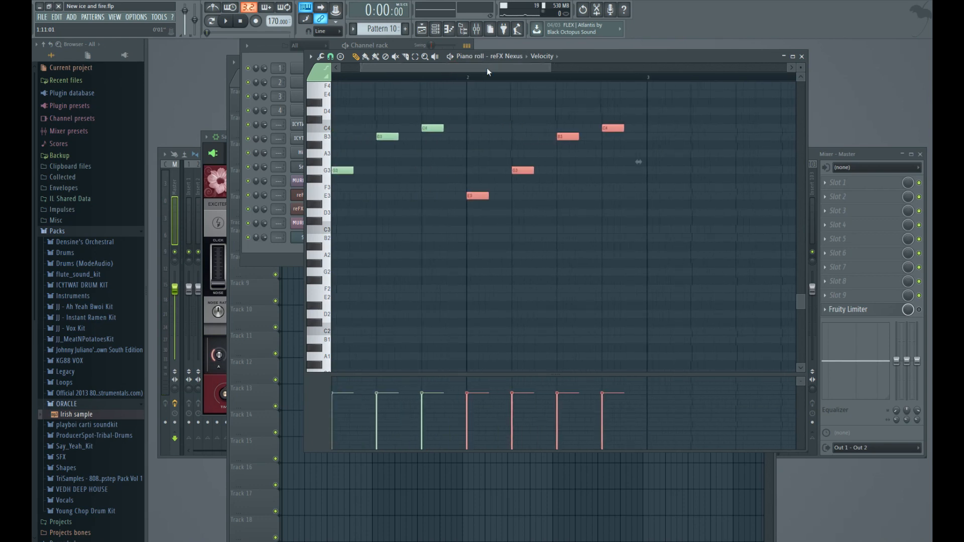
pyautogui.keyDown('ctrl'); pyautogui.click(516, 91); pyautogui.keyUp('ctrl')
pyautogui.moveTo(561, 136); pyautogui.dragTo(610, 137)
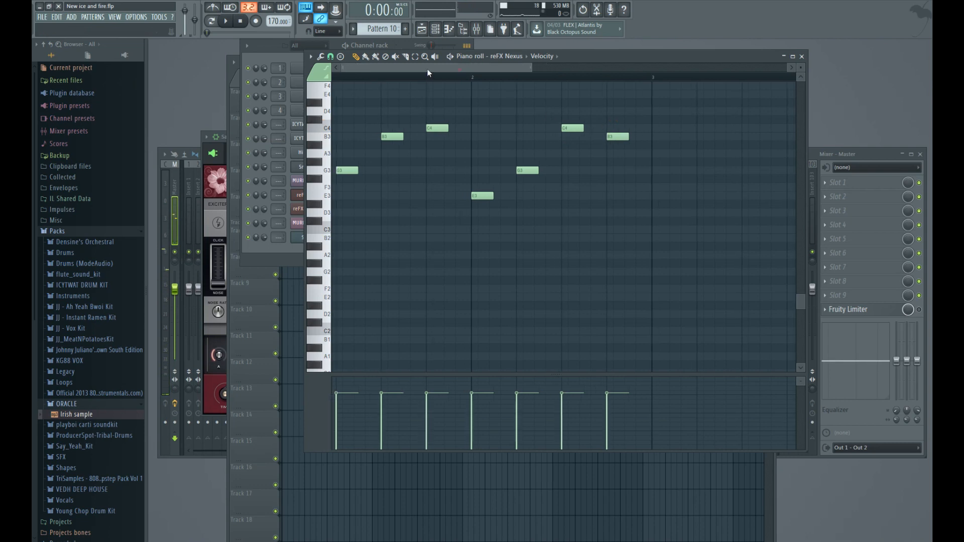
pyautogui.moveTo(435, 68); pyautogui.dragTo(416, 68)
pyautogui.press('space')
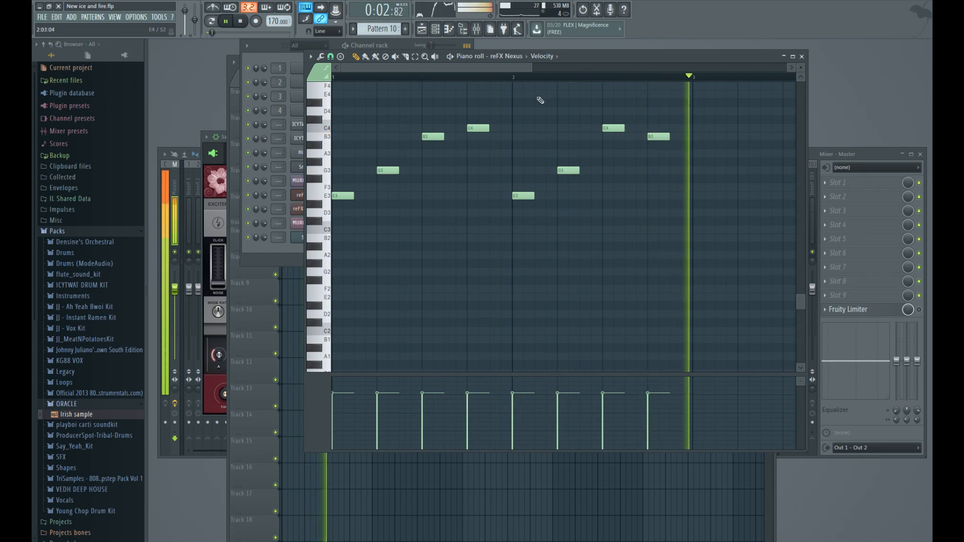
pyautogui.press('space')
# Duplicate the notes of bars 1 and 2 into bars 3 and 4.
pyautogui.moveTo(709, 266); pyautogui.dragTo(349, 105)
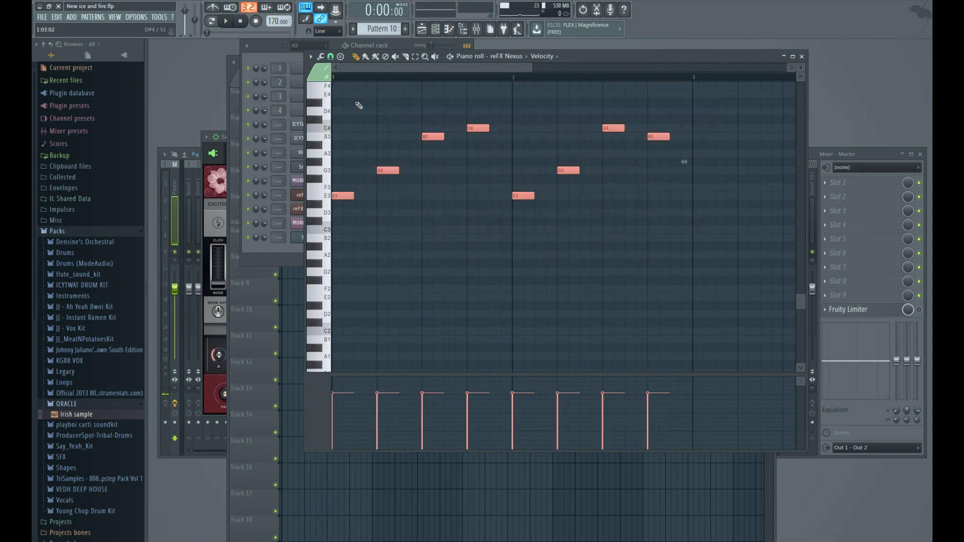
pyautogui.moveTo(438, 66); pyautogui.dragTo(658, 67)
pyautogui.hotkey('ctrl', 'b')
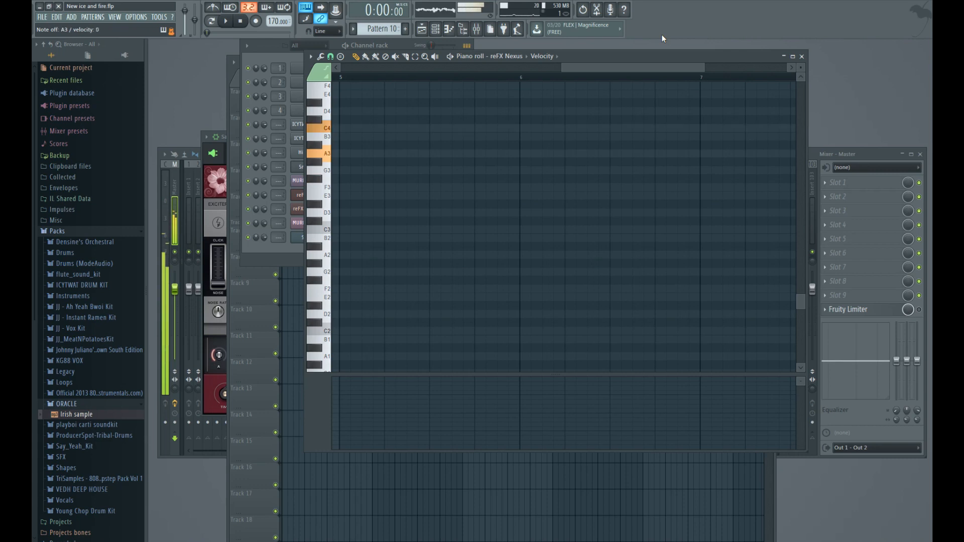
# Place A3, C4, E4 and F4 notes on the four beats of bar 5 and start playback.
pyautogui.scroll(5, 598, 119)
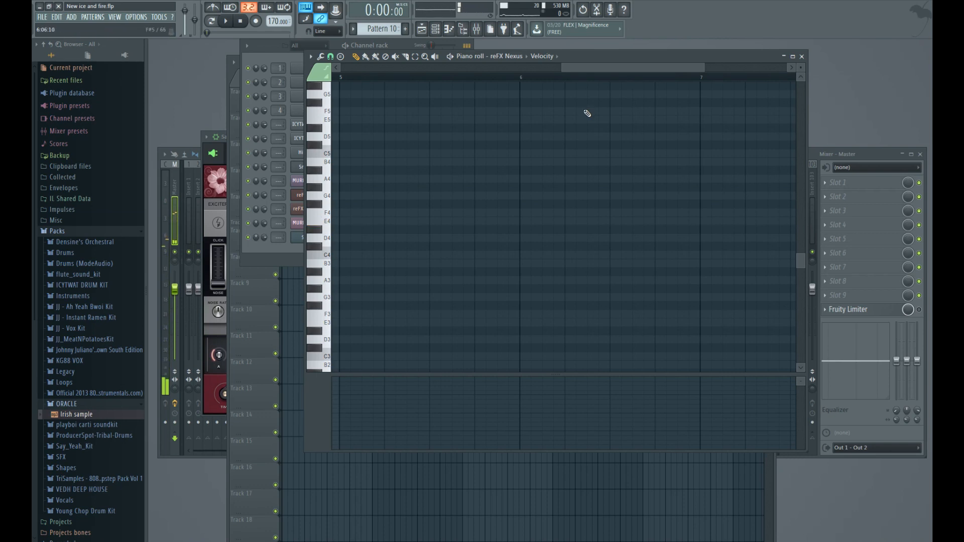
pyautogui.moveTo(596, 68); pyautogui.dragTo(575, 66)
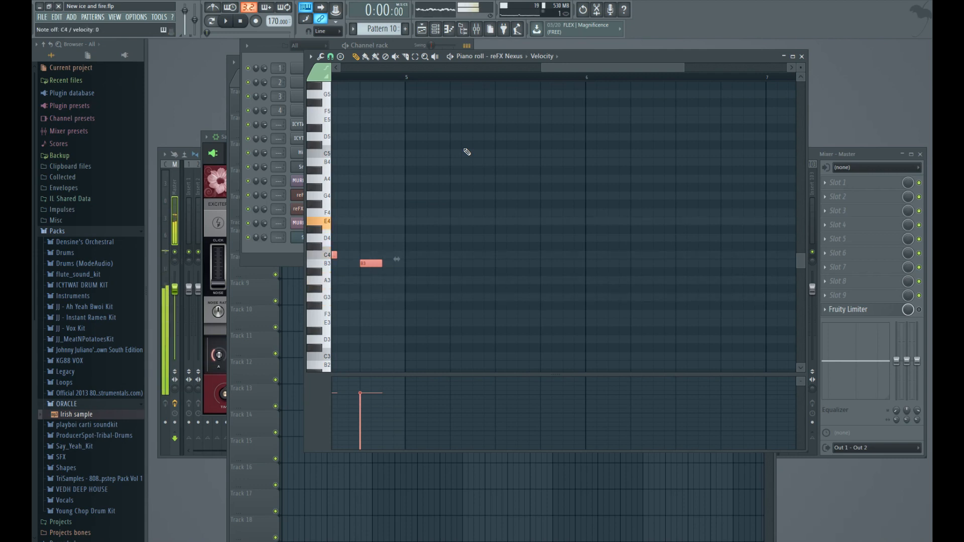
pyautogui.click(416, 280)
pyautogui.click(460, 264)
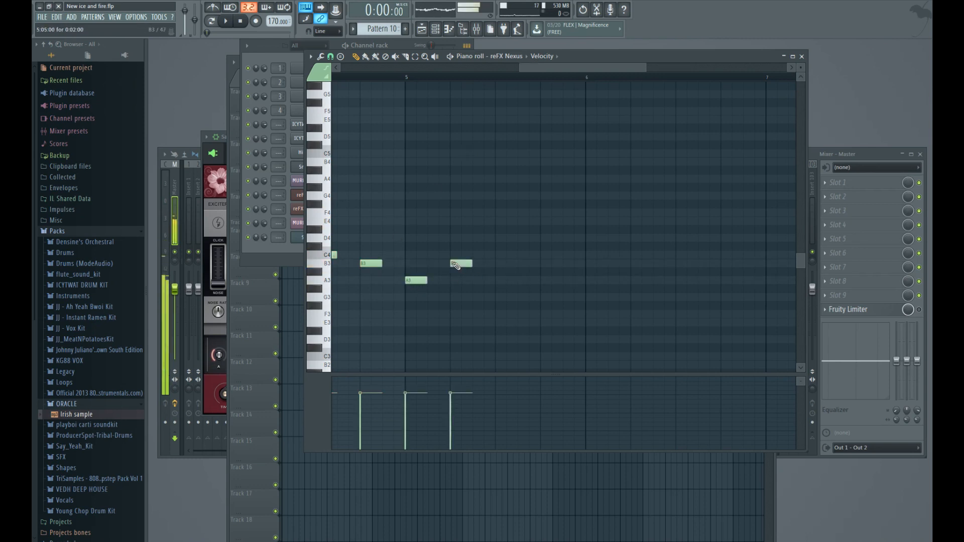
pyautogui.moveTo(459, 263); pyautogui.dragTo(501, 221)
pyautogui.click(455, 230)
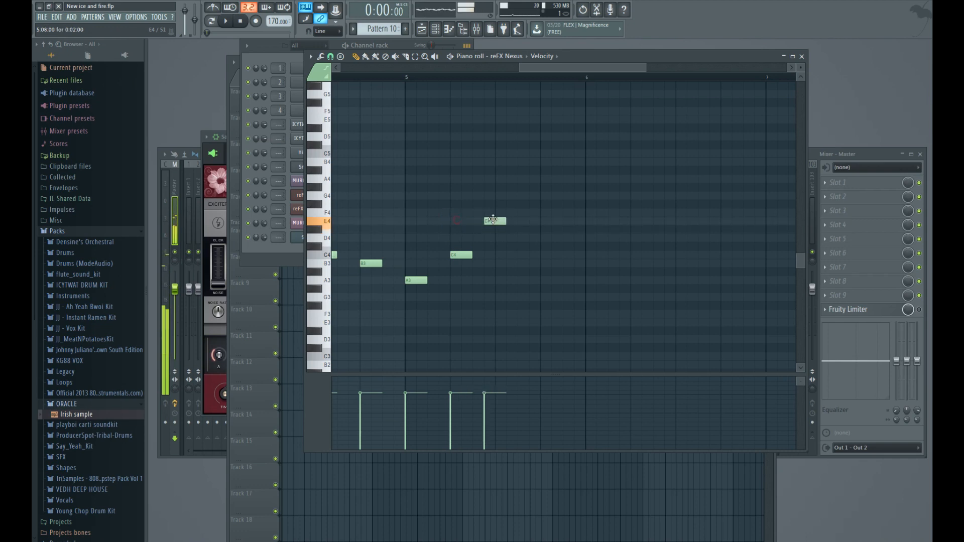
pyautogui.click(544, 213)
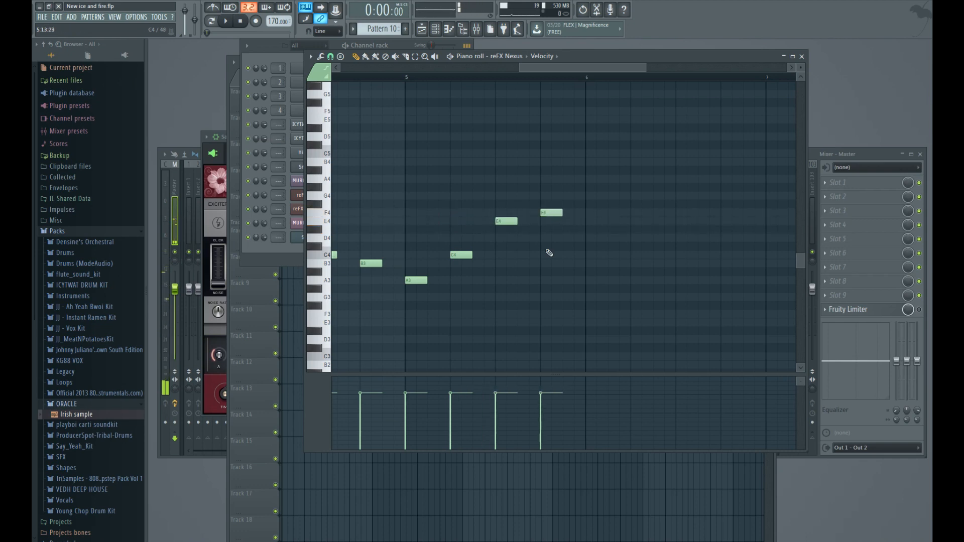
pyautogui.press('space')
# Copy bar 5's notes into bar 6 and swap the last two notes to F4 and E4.
pyautogui.moveTo(617, 317); pyautogui.dragTo(428, 193)
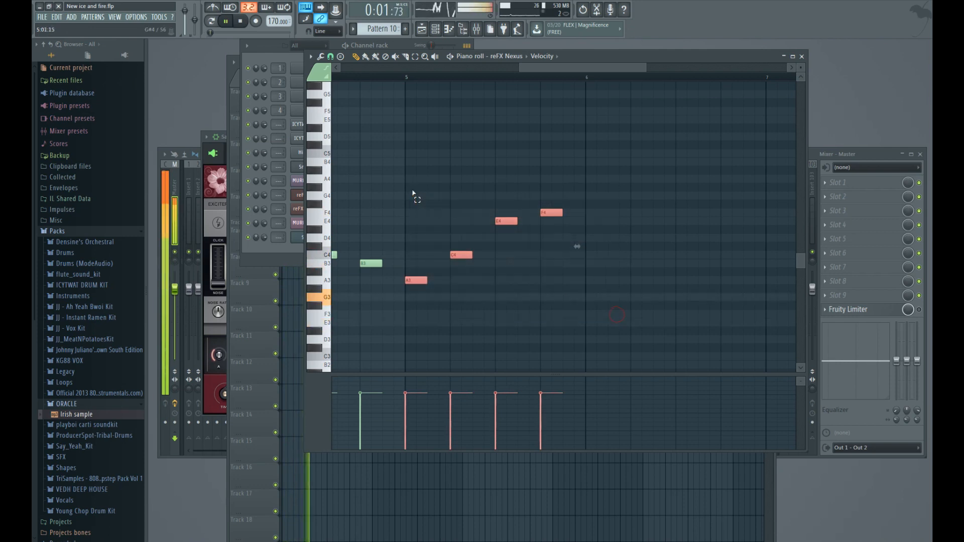
pyautogui.moveTo(564, 66)
pyautogui.mouseDown()
pyautogui.moveTo(623, 69)
pyautogui.moveTo(572, 72)
pyautogui.mouseUp()
pyautogui.hotkey('ctrl', 'v')
pyautogui.keyDown('ctrl'); pyautogui.click(523, 254); pyautogui.keyUp('ctrl')
pyautogui.moveTo(502, 219); pyautogui.dragTo(551, 229)
# Duplicate the notes of bars 5 and 6 into bars 7 and 8.
pyautogui.moveTo(575, 350); pyautogui.dragTo(376, 171)
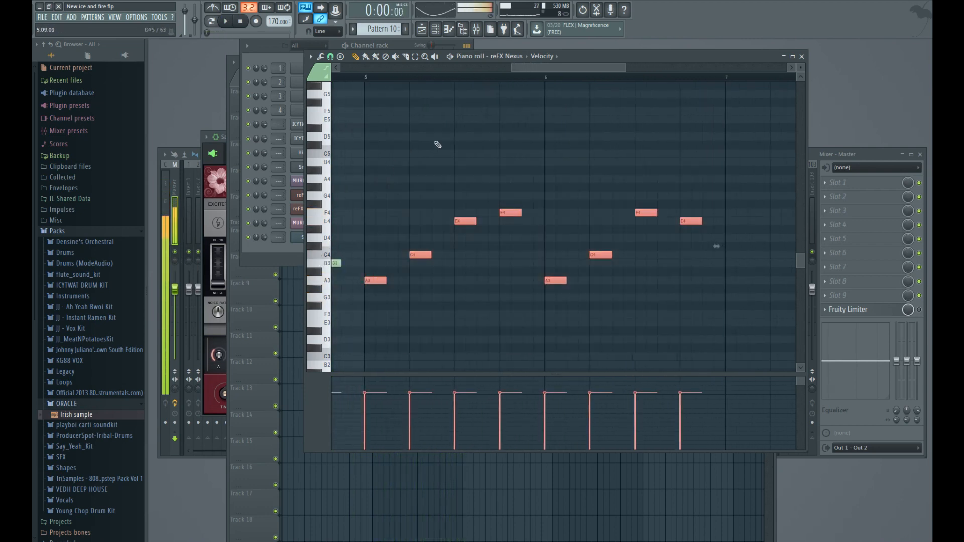
pyautogui.press('space')
pyautogui.moveTo(540, 69); pyautogui.dragTo(511, 92)
pyautogui.hotkey('ctrl', 'b')
# Play back the finished melody over the beat with the channel rack in front, and return to the piano roll.
pyautogui.press('space')
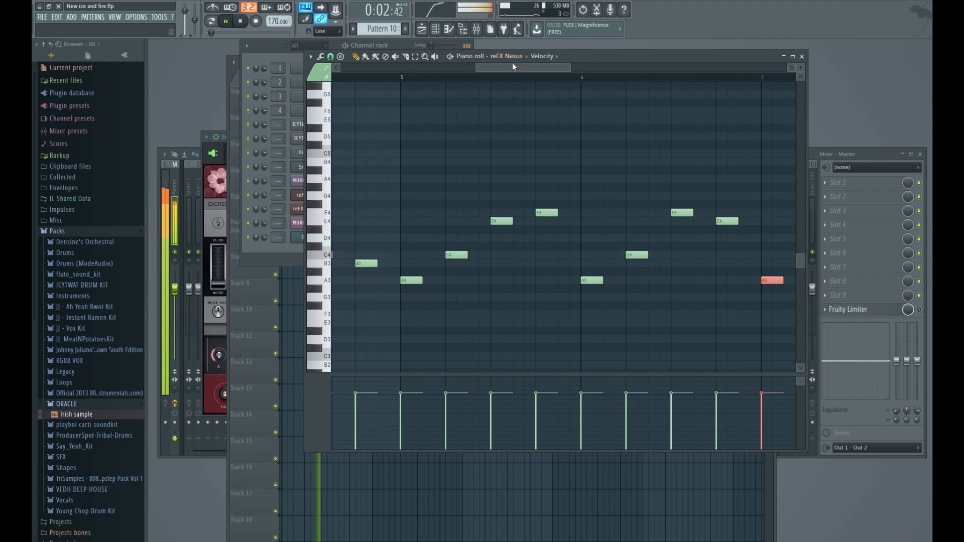
pyautogui.moveTo(510, 65); pyautogui.dragTo(395, 80)
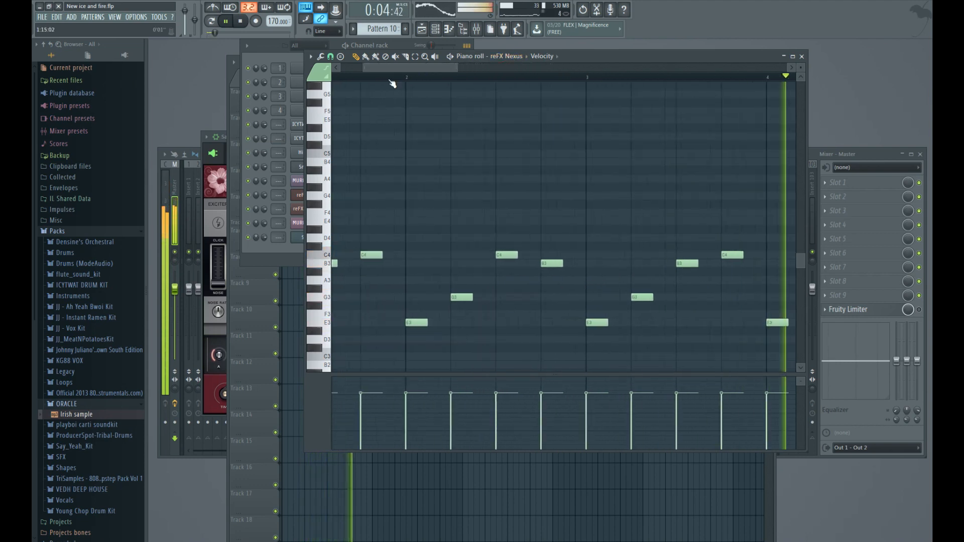
pyautogui.click(272, 48)
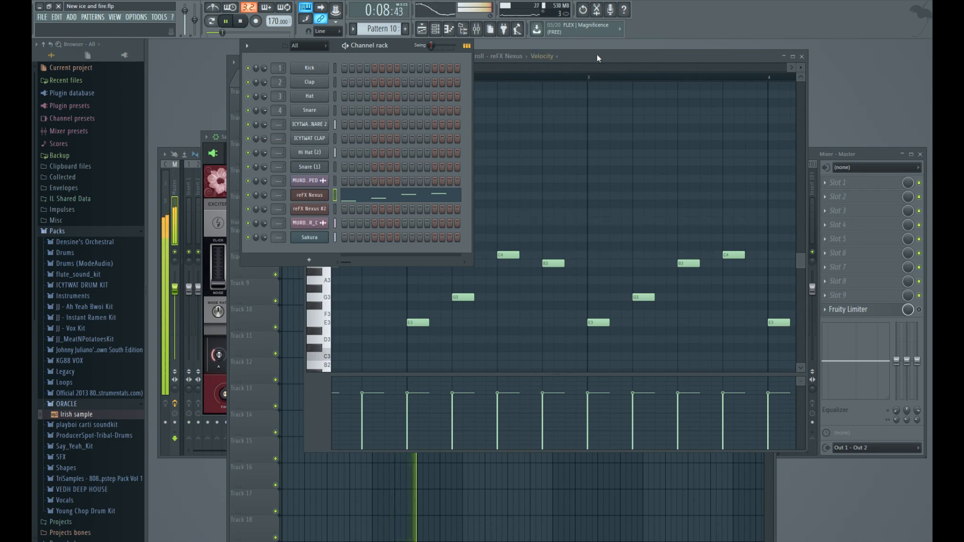
pyautogui.click(244, 25)
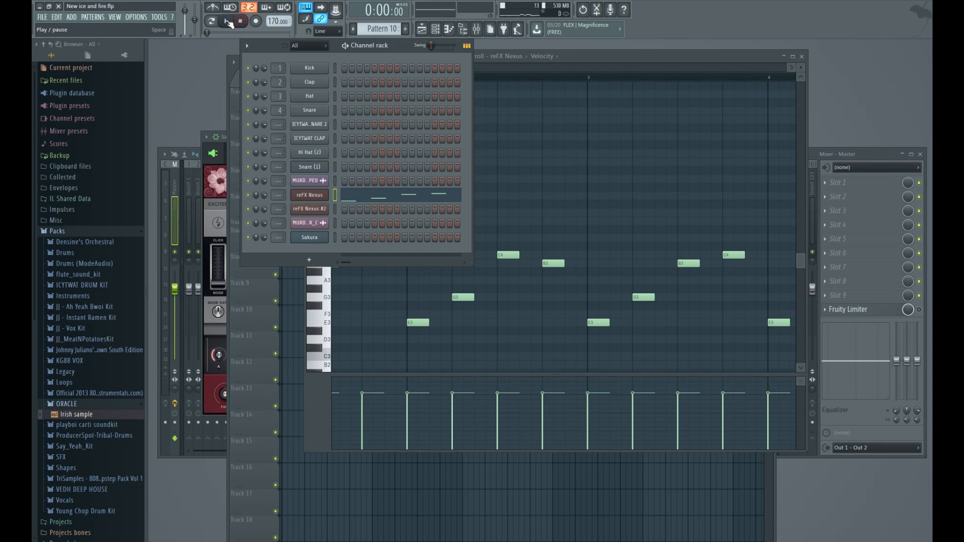
pyautogui.press('space')
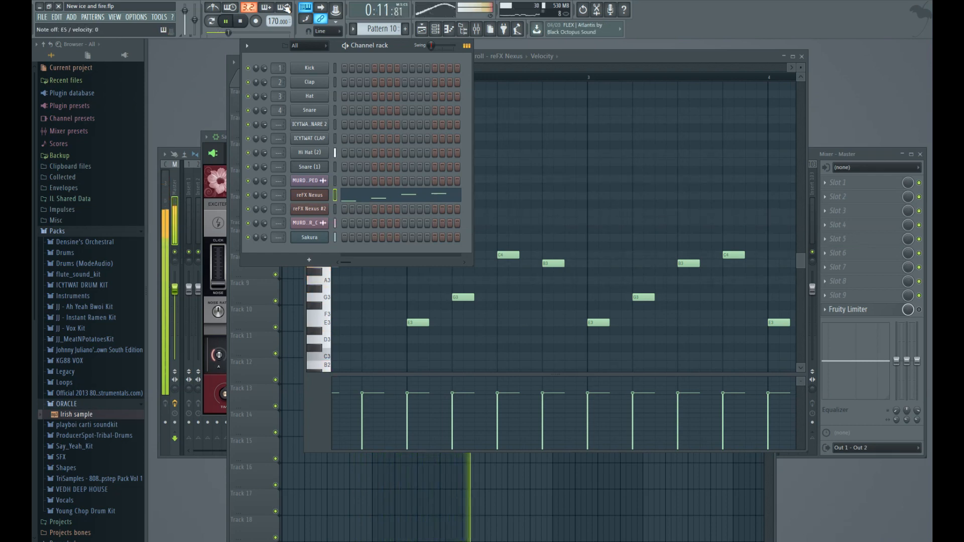
pyautogui.press('space')
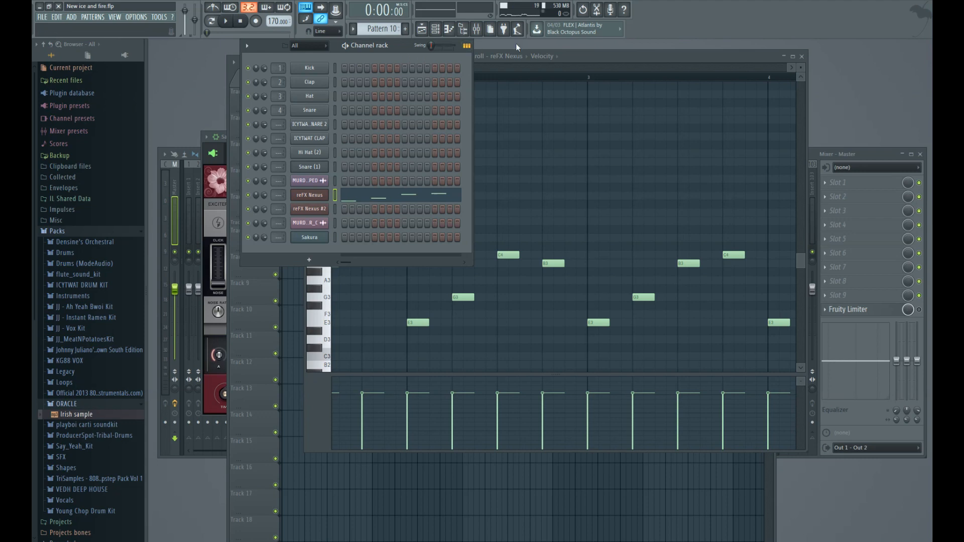
pyautogui.click(582, 53)
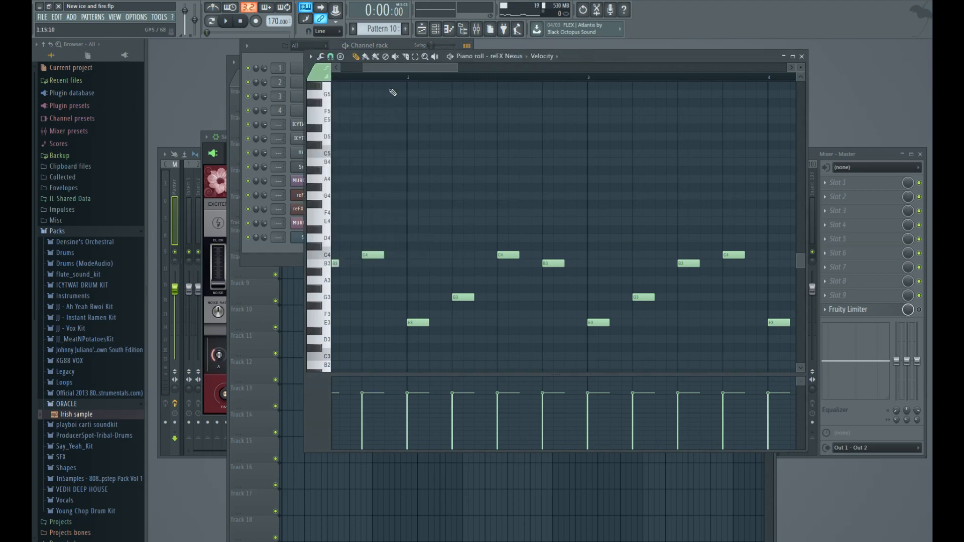